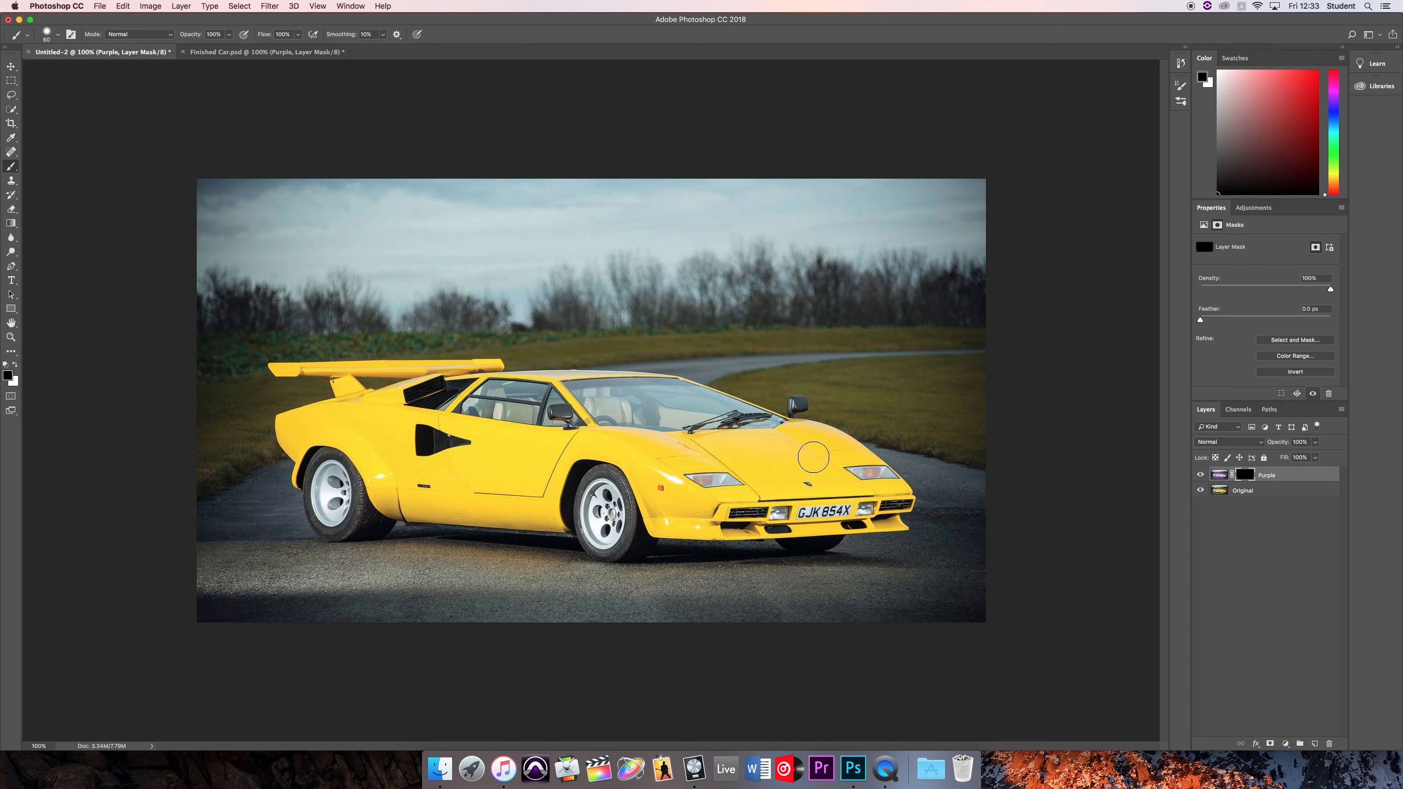
Step: Paint the Purple layer's mask white over the whole car body, and black over the wheels, windows and front background spill
{"action": "mouse_move", "coordinate": [790, 453]}
{"action": "left_mouse_down"}
{"action": "mouse_move", "coordinate": [662, 446]}
{"action": "mouse_move", "coordinate": [697, 465]}
{"action": "mouse_move", "coordinate": [811, 402]}
{"action": "mouse_move", "coordinate": [758, 488]}
{"action": "mouse_move", "coordinate": [739, 478]}
{"action": "mouse_move", "coordinate": [755, 502]}
{"action": "mouse_move", "coordinate": [566, 539]}
{"action": "mouse_move", "coordinate": [631, 531]}
{"action": "mouse_move", "coordinate": [636, 508]}
{"action": "mouse_move", "coordinate": [342, 481]}
{"action": "mouse_move", "coordinate": [286, 453]}
{"action": "mouse_move", "coordinate": [337, 415]}
{"action": "mouse_move", "coordinate": [410, 424]}
{"action": "mouse_move", "coordinate": [269, 383]}
{"action": "mouse_move", "coordinate": [393, 383]}
{"action": "mouse_move", "coordinate": [486, 356]}
{"action": "mouse_move", "coordinate": [403, 368]}
{"action": "mouse_move", "coordinate": [509, 381]}
{"action": "mouse_move", "coordinate": [522, 401]}
{"action": "mouse_move", "coordinate": [419, 414]}
{"action": "mouse_move", "coordinate": [621, 404]}
{"action": "mouse_move", "coordinate": [581, 380]}
{"action": "mouse_move", "coordinate": [535, 386]}
{"action": "mouse_move", "coordinate": [678, 386]}
{"action": "mouse_move", "coordinate": [642, 395]}
{"action": "mouse_move", "coordinate": [697, 410]}
{"action": "mouse_move", "coordinate": [659, 420]}
{"action": "mouse_move", "coordinate": [778, 436]}
{"action": "mouse_move", "coordinate": [761, 461]}
{"action": "mouse_move", "coordinate": [889, 471]}
{"action": "mouse_move", "coordinate": [836, 486]}
{"action": "mouse_move", "coordinate": [858, 511]}
{"action": "mouse_move", "coordinate": [802, 523]}
{"action": "mouse_move", "coordinate": [945, 510]}
{"action": "mouse_move", "coordinate": [847, 483]}
{"action": "mouse_move", "coordinate": [842, 444]}
{"action": "mouse_move", "coordinate": [685, 480]}
{"action": "mouse_move", "coordinate": [735, 495]}
{"action": "mouse_move", "coordinate": [593, 485]}
{"action": "mouse_move", "coordinate": [655, 463]}
{"action": "mouse_move", "coordinate": [453, 464]}
{"action": "mouse_move", "coordinate": [550, 465]}
{"action": "mouse_move", "coordinate": [375, 495]}
{"action": "mouse_move", "coordinate": [516, 434]}
{"action": "mouse_move", "coordinate": [577, 426]}
{"action": "mouse_move", "coordinate": [470, 444]}
{"action": "mouse_move", "coordinate": [687, 456]}
{"action": "mouse_move", "coordinate": [666, 520]}
{"action": "mouse_move", "coordinate": [765, 530]}
{"action": "mouse_move", "coordinate": [861, 449]}
{"action": "mouse_move", "coordinate": [673, 397]}
{"action": "mouse_move", "coordinate": [451, 364]}
{"action": "mouse_move", "coordinate": [307, 376]}
{"action": "mouse_move", "coordinate": [324, 448]}
{"action": "mouse_move", "coordinate": [312, 483]}
{"action": "mouse_move", "coordinate": [414, 506]}
{"action": "mouse_move", "coordinate": [392, 470]}
{"action": "left_mouse_up"}
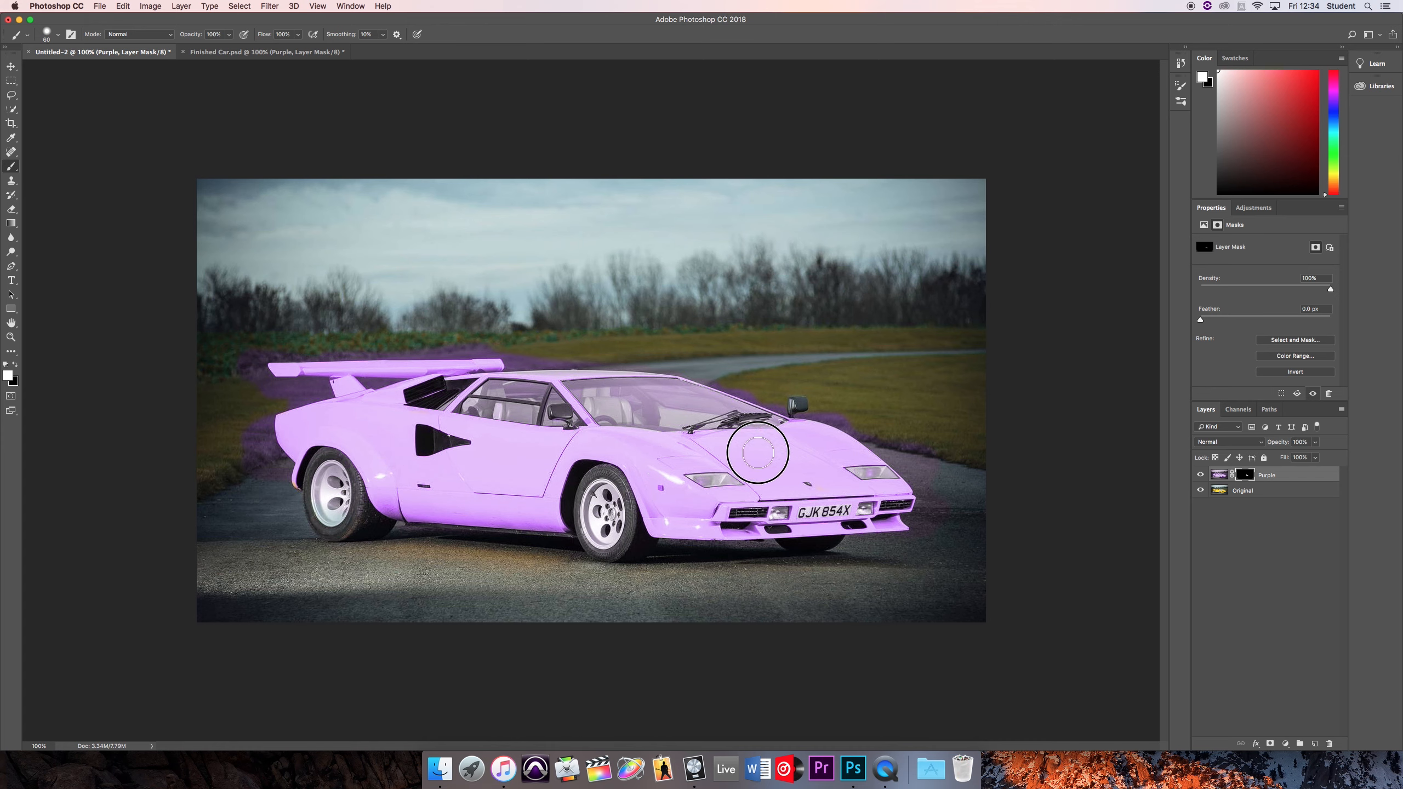
{"action": "left_click_drag", "start_coordinate": [308, 482], "coordinate": [314, 482]}
{"action": "mouse_move", "coordinate": [879, 438]}
{"action": "left_mouse_down"}
{"action": "mouse_move", "coordinate": [704, 361]}
{"action": "mouse_move", "coordinate": [645, 408]}
{"action": "mouse_move", "coordinate": [696, 414]}
{"action": "left_mouse_up"}
{"action": "left_click_drag", "start_coordinate": [503, 401], "coordinate": [502, 405]}
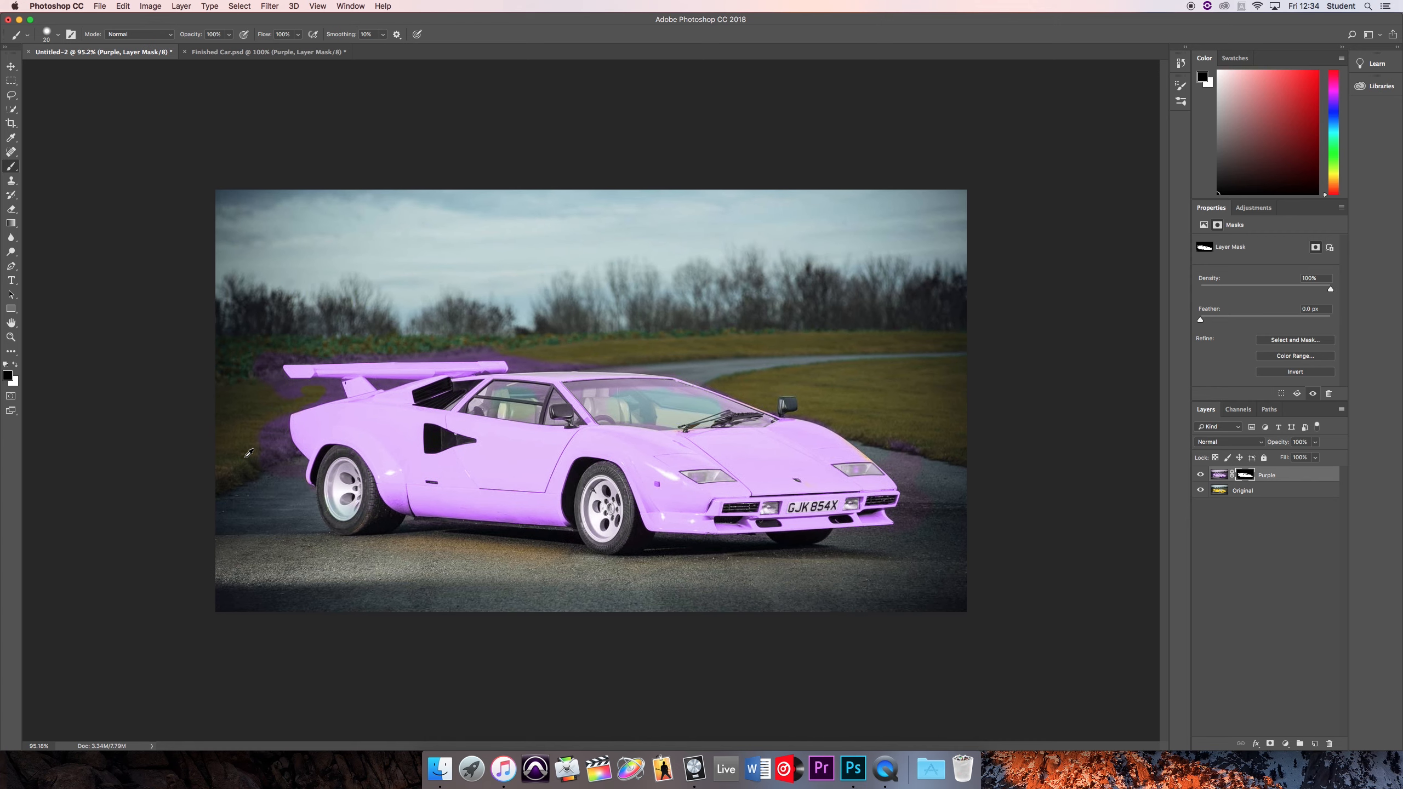
Step: Mask the purple spill out of the grass behind the car's rear and restore the purple on the spoiler support
{"action": "scroll", "coordinate": [248, 453], "scroll_direction": "up", "scroll_amount": 5}
{"action": "mouse_move", "coordinate": [221, 438]}
{"action": "left_mouse_down"}
{"action": "mouse_move", "coordinate": [201, 505]}
{"action": "mouse_move", "coordinate": [179, 503]}
{"action": "mouse_move", "coordinate": [193, 535]}
{"action": "mouse_move", "coordinate": [236, 514]}
{"action": "mouse_move", "coordinate": [281, 537]}
{"action": "mouse_move", "coordinate": [247, 461]}
{"action": "mouse_move", "coordinate": [166, 385]}
{"action": "mouse_move", "coordinate": [222, 324]}
{"action": "mouse_move", "coordinate": [235, 255]}
{"action": "mouse_move", "coordinate": [396, 251]}
{"action": "mouse_move", "coordinate": [327, 286]}
{"action": "mouse_move", "coordinate": [386, 278]}
{"action": "left_mouse_up"}
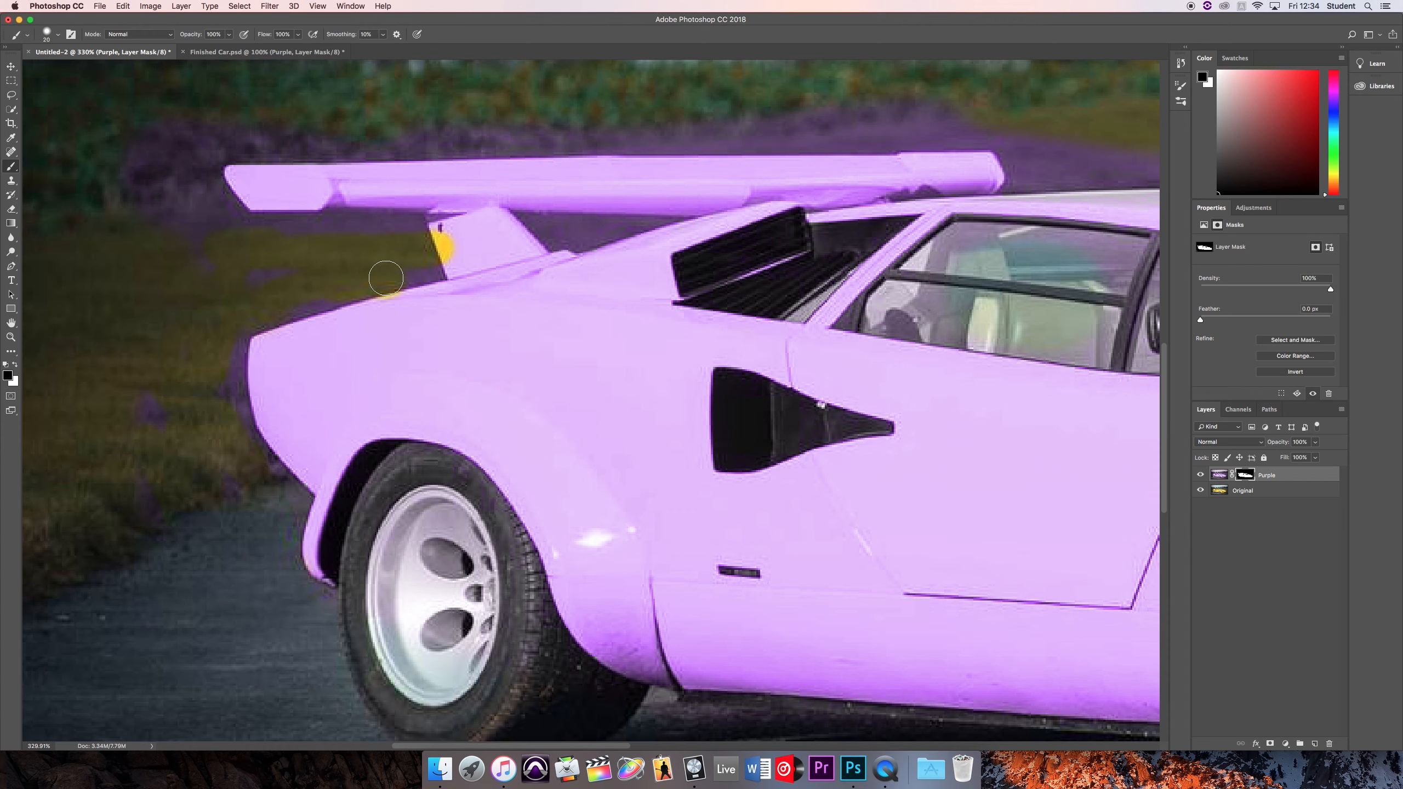
{"action": "mouse_move", "coordinate": [460, 231]}
{"action": "left_mouse_down"}
{"action": "mouse_move", "coordinate": [448, 225]}
{"action": "mouse_move", "coordinate": [456, 254]}
{"action": "left_mouse_up"}
{"action": "mouse_move", "coordinate": [409, 304]}
{"action": "left_mouse_down"}
{"action": "mouse_move", "coordinate": [394, 312]}
{"action": "mouse_move", "coordinate": [408, 305]}
{"action": "left_mouse_up"}
{"action": "key", "text": "x"}
{"action": "mouse_move", "coordinate": [587, 447]}
{"action": "left_mouse_down"}
{"action": "mouse_move", "coordinate": [629, 473]}
{"action": "mouse_move", "coordinate": [570, 419]}
{"action": "mouse_move", "coordinate": [592, 461]}
{"action": "mouse_move", "coordinate": [558, 414]}
{"action": "mouse_move", "coordinate": [668, 485]}
{"action": "left_mouse_up"}
{"action": "key", "text": "x"}
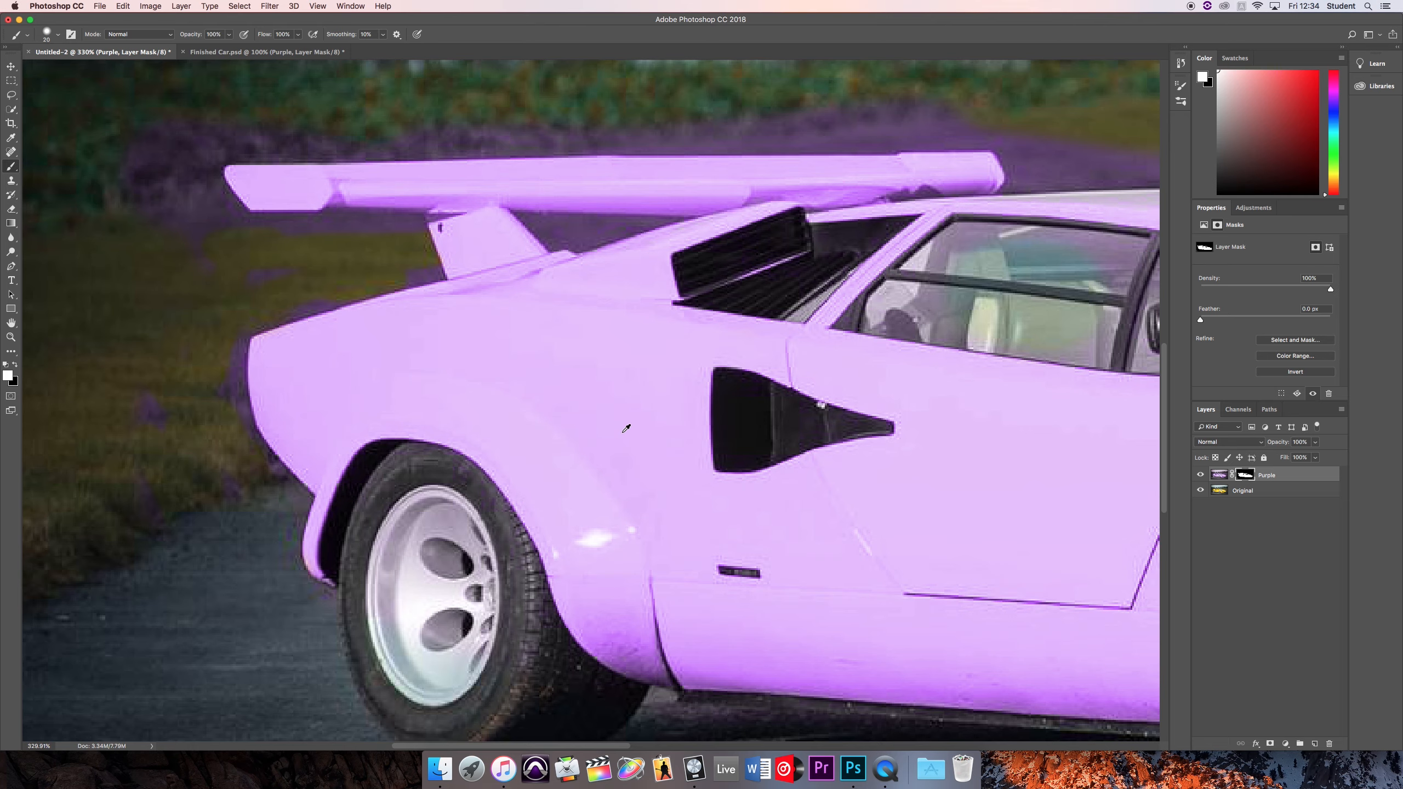
Step: Paint black on the Purple layer's mask over the side air intake to bring back its original colour
{"action": "scroll", "coordinate": [626, 429], "scroll_direction": "up", "scroll_amount": 5}
{"action": "scroll", "coordinate": [628, 430], "scroll_direction": "down", "scroll_amount": 10}
{"action": "scroll", "coordinate": [434, 429], "scroll_direction": "up", "scroll_amount": 5}
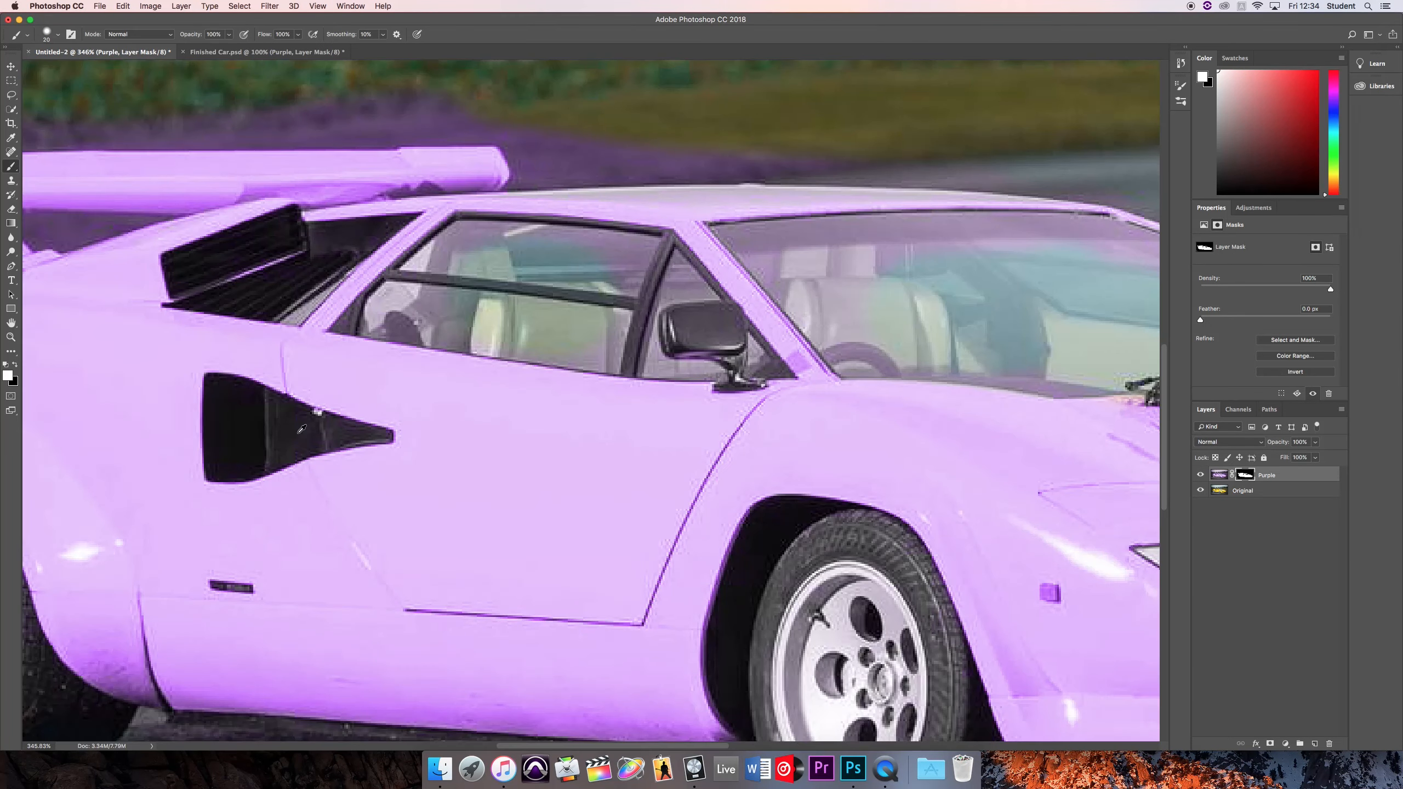
{"action": "key", "text": "x"}
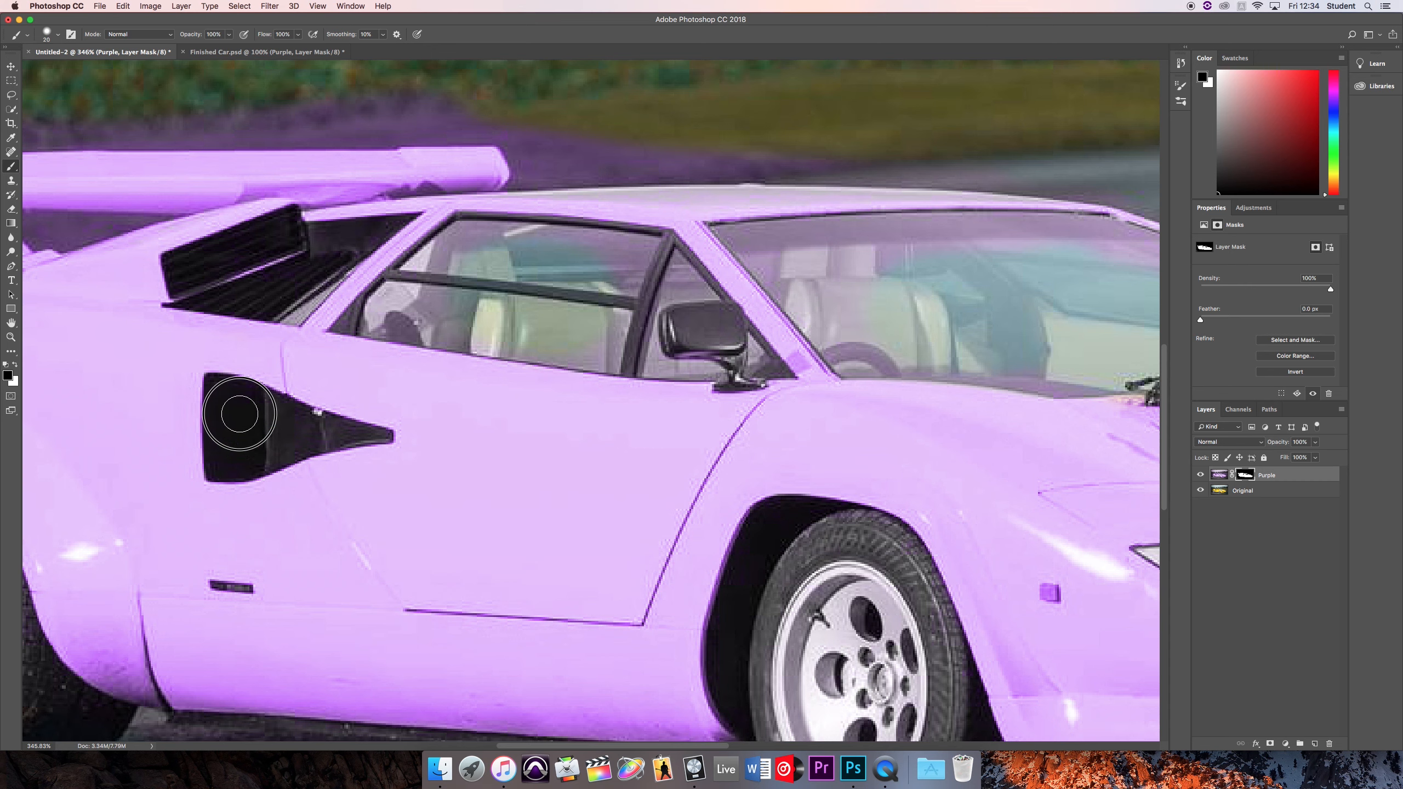
{"action": "left_click", "coordinate": [240, 414]}
{"action": "left_click_drag", "start_coordinate": [187, 410], "coordinate": [170, 425]}
{"action": "key", "text": "x"}
{"action": "key", "text": "x"}
{"action": "left_click", "coordinate": [221, 432]}
{"action": "key", "text": "x"}
{"action": "key", "text": "x"}
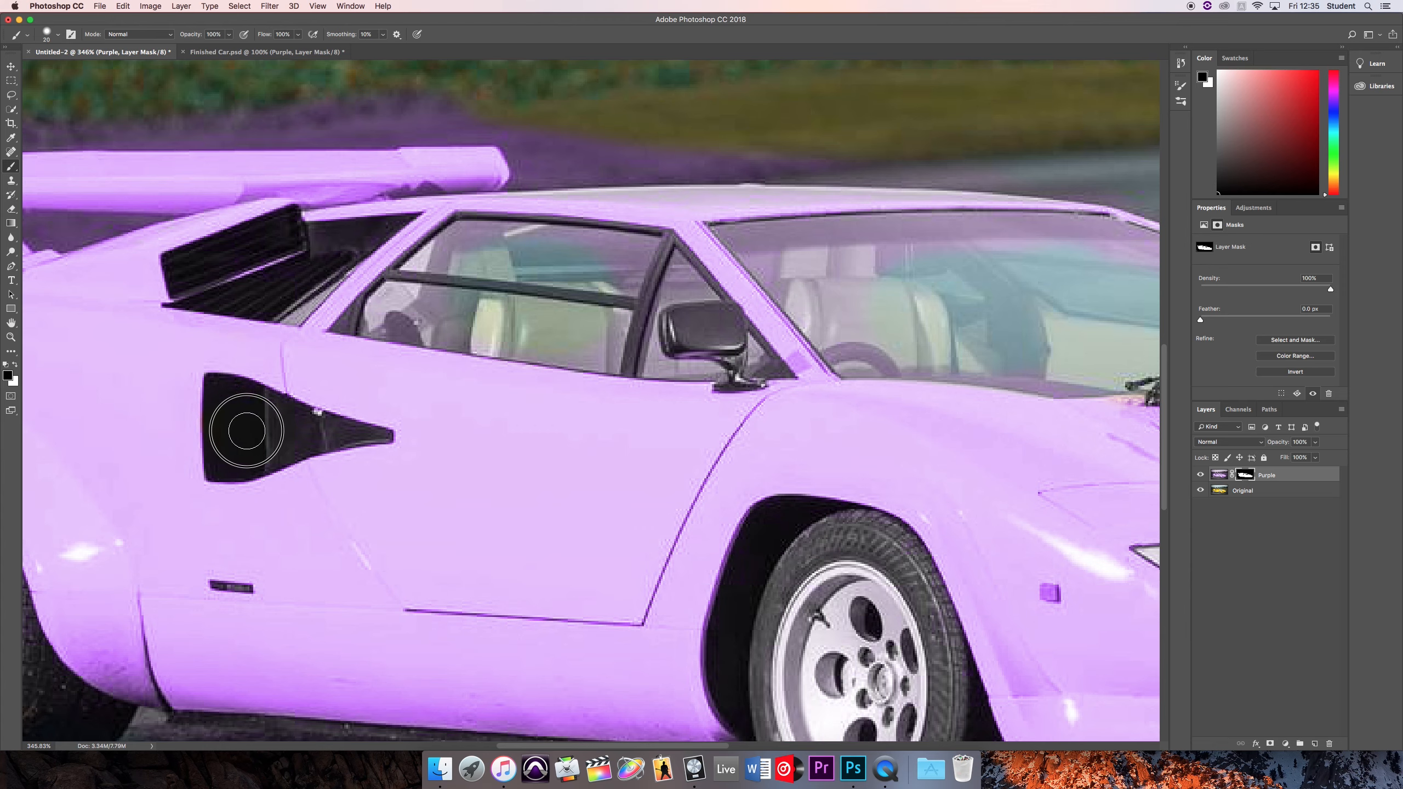
Step: Mask the purple off the small side indicator behind the headlight using a smaller brush, keeping the surrounding bodywork purple
{"action": "scroll", "coordinate": [891, 620], "scroll_direction": "up", "scroll_amount": 3}
{"action": "scroll", "coordinate": [891, 621], "scroll_direction": "down", "scroll_amount": 6}
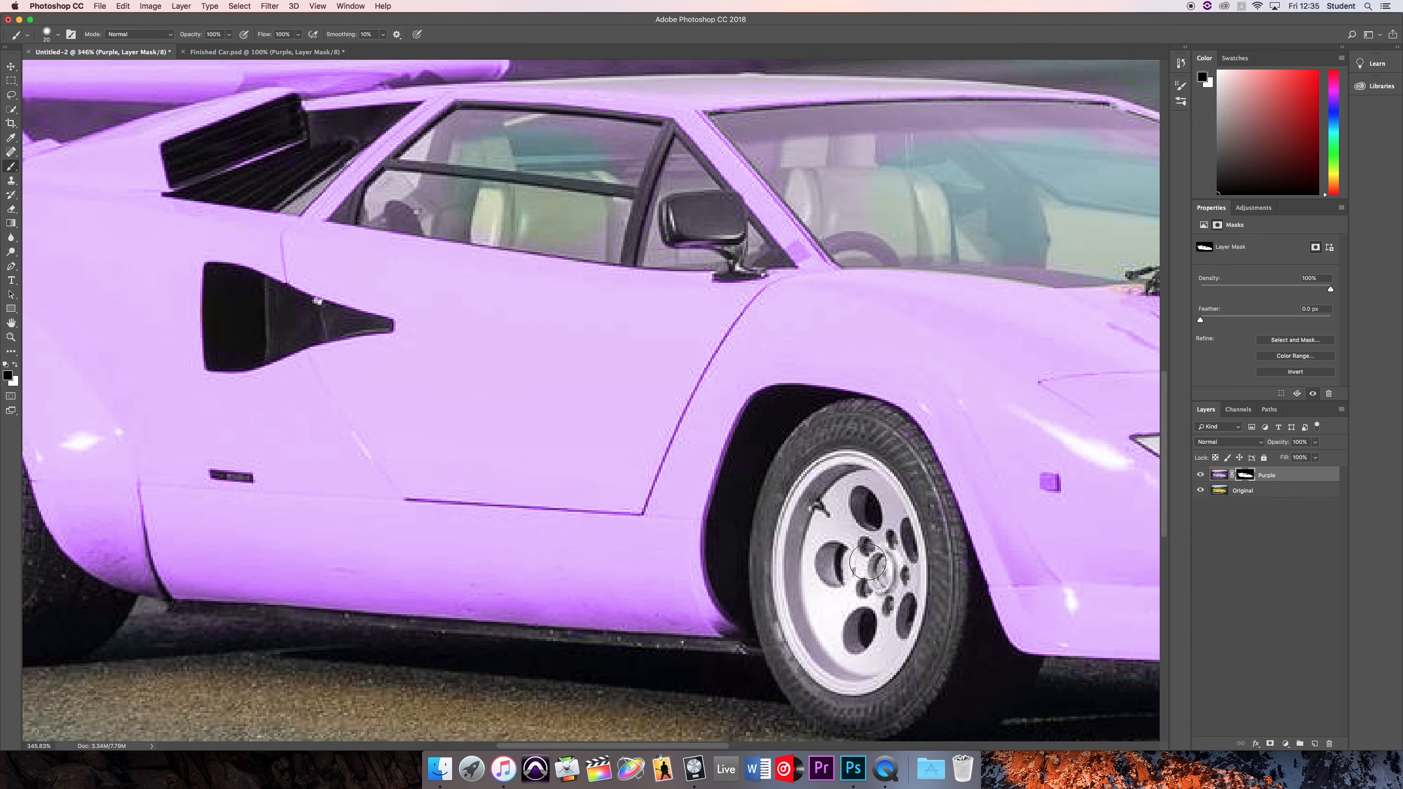
{"action": "scroll", "coordinate": [938, 598], "scroll_direction": "down", "scroll_amount": 10}
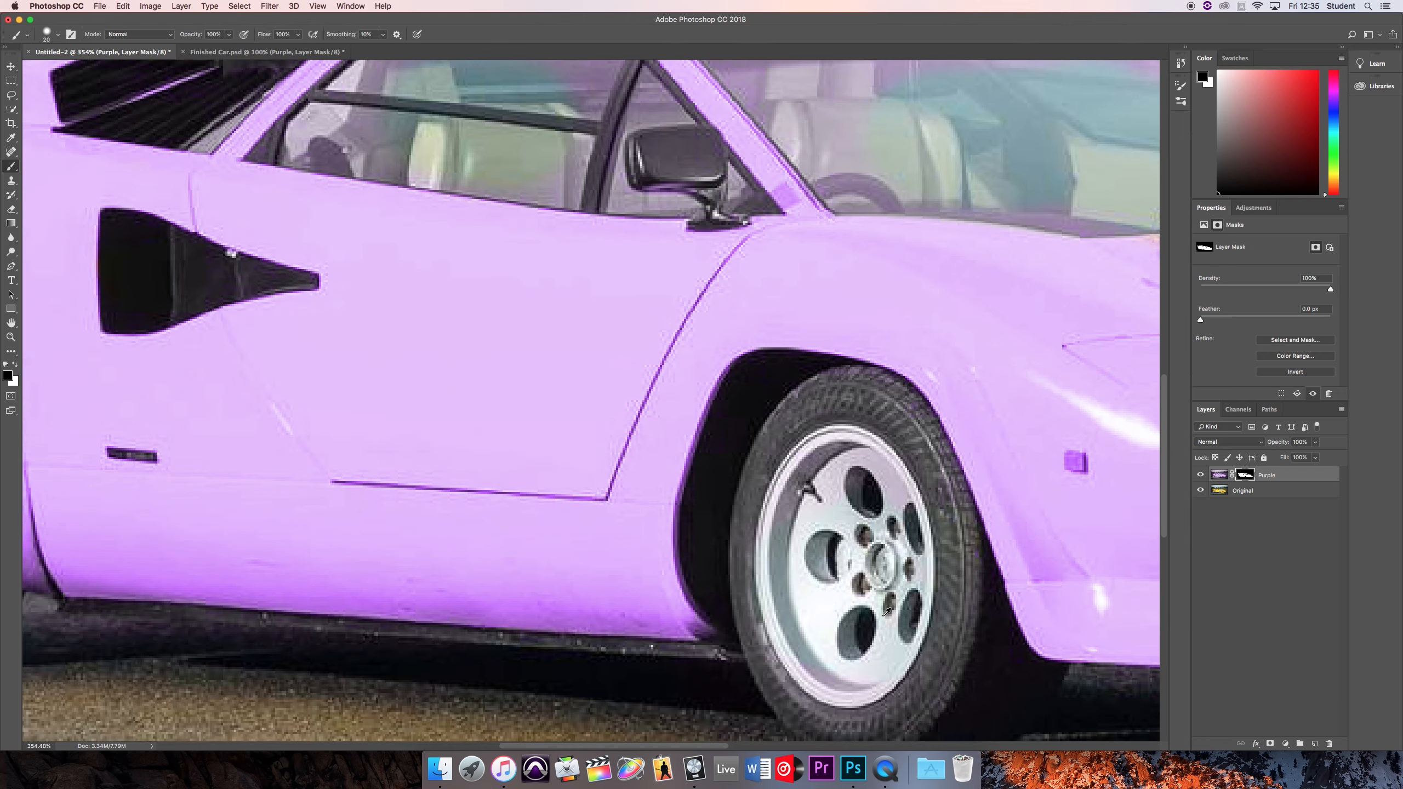
{"action": "scroll", "coordinate": [547, 435], "scroll_direction": "up", "scroll_amount": 15}
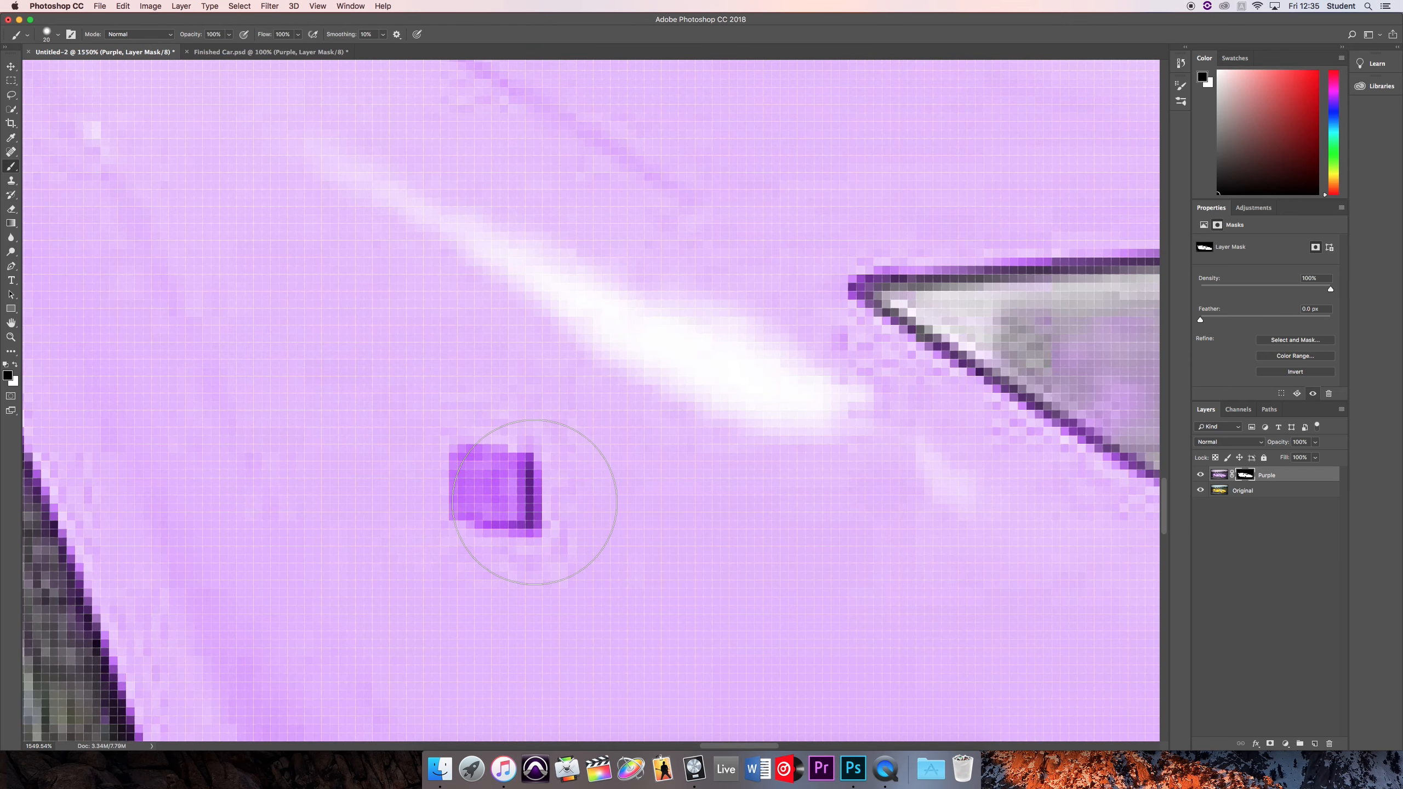
{"action": "key", "text": "bracketleft"}
{"action": "key", "text": "bracketleft"}
{"action": "mouse_move", "coordinate": [511, 504]}
{"action": "left_mouse_down"}
{"action": "mouse_move", "coordinate": [476, 492]}
{"action": "mouse_move", "coordinate": [482, 475]}
{"action": "mouse_move", "coordinate": [495, 511]}
{"action": "mouse_move", "coordinate": [505, 495]}
{"action": "mouse_move", "coordinate": [517, 511]}
{"action": "mouse_move", "coordinate": [474, 482]}
{"action": "left_mouse_up"}
{"action": "key", "text": "bracketleft"}
{"action": "key", "text": "bracketleft"}
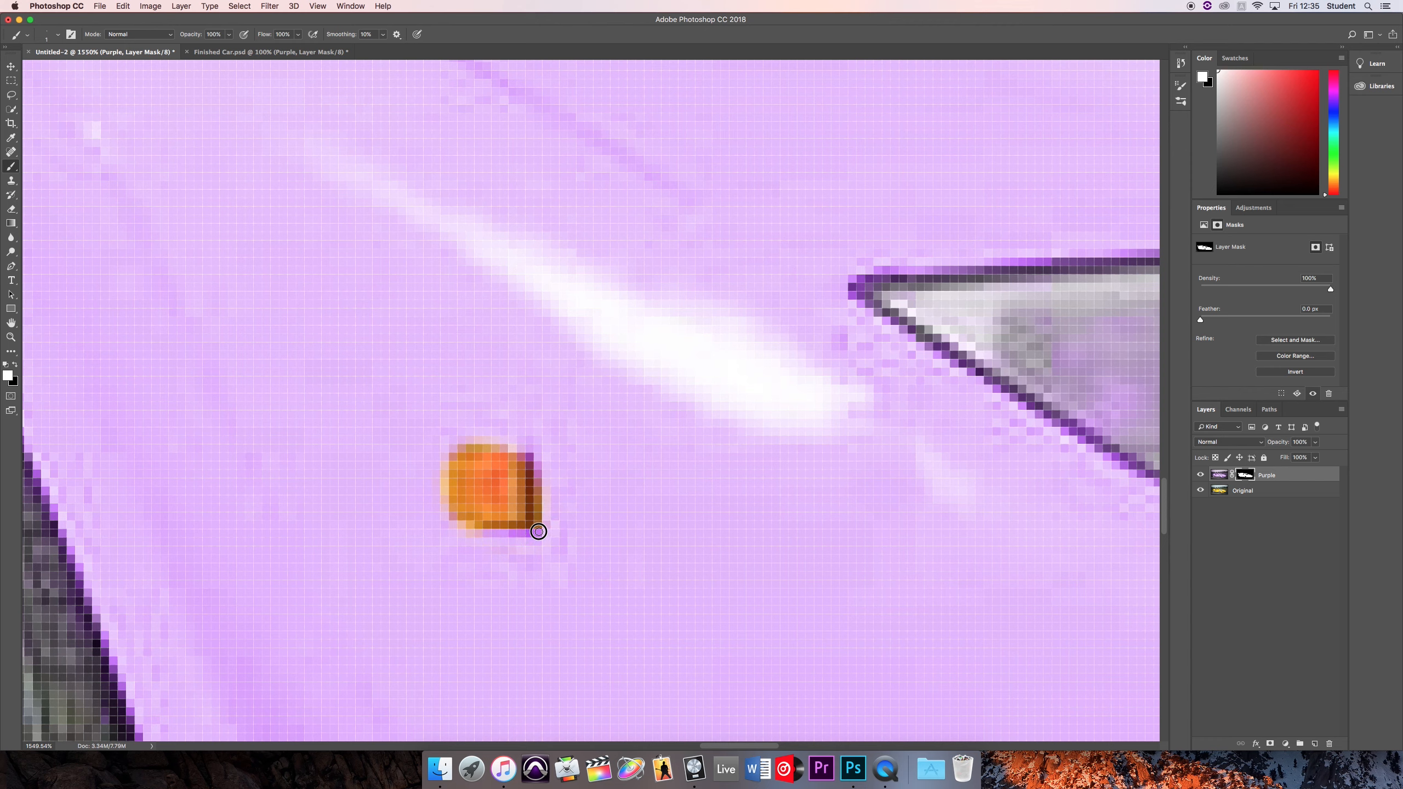
Step: Restore the original colours of the headlight nearest the side indicator on the Purple layer's mask
{"action": "scroll", "coordinate": [632, 532], "scroll_direction": "down", "scroll_amount": 10}
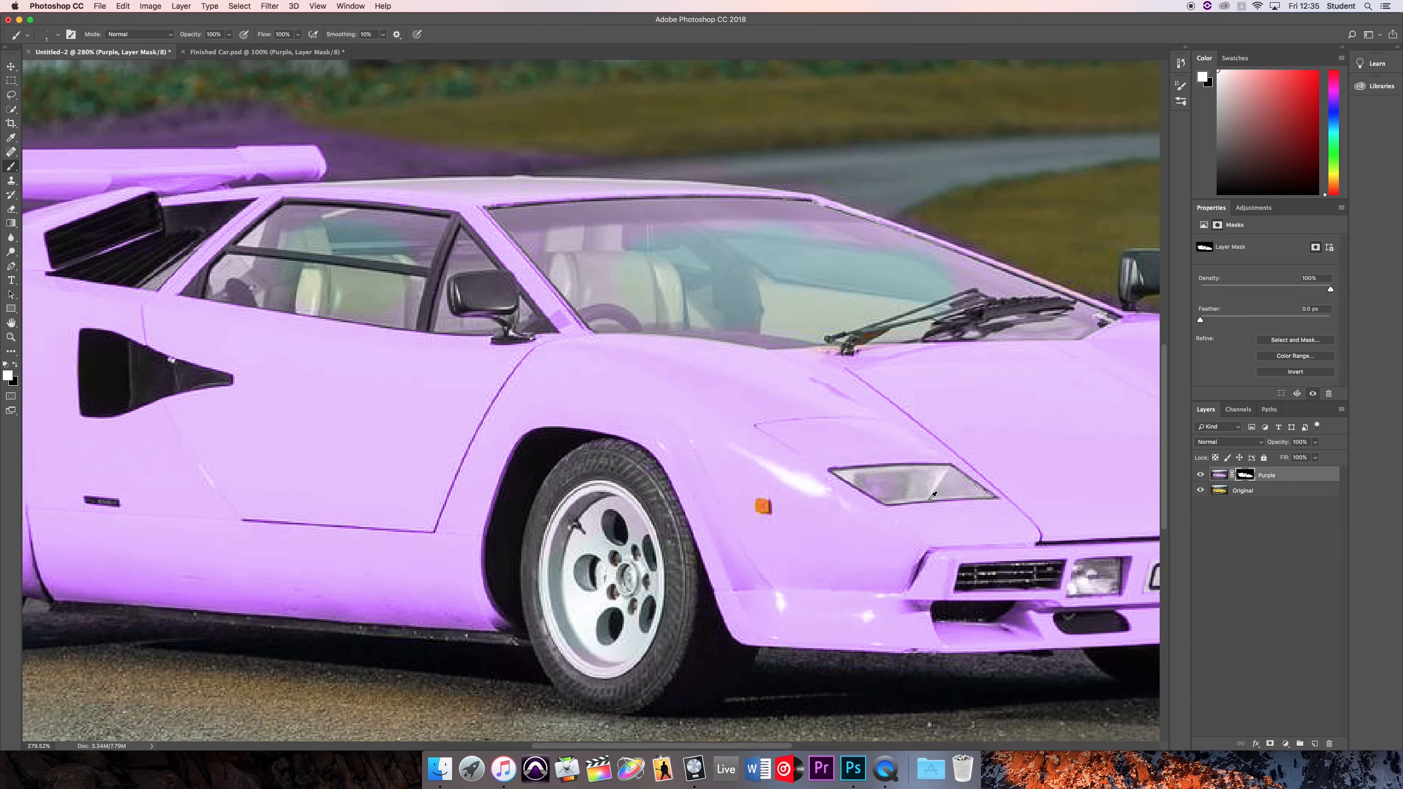
{"action": "scroll", "coordinate": [932, 496], "scroll_direction": "up", "scroll_amount": 1}
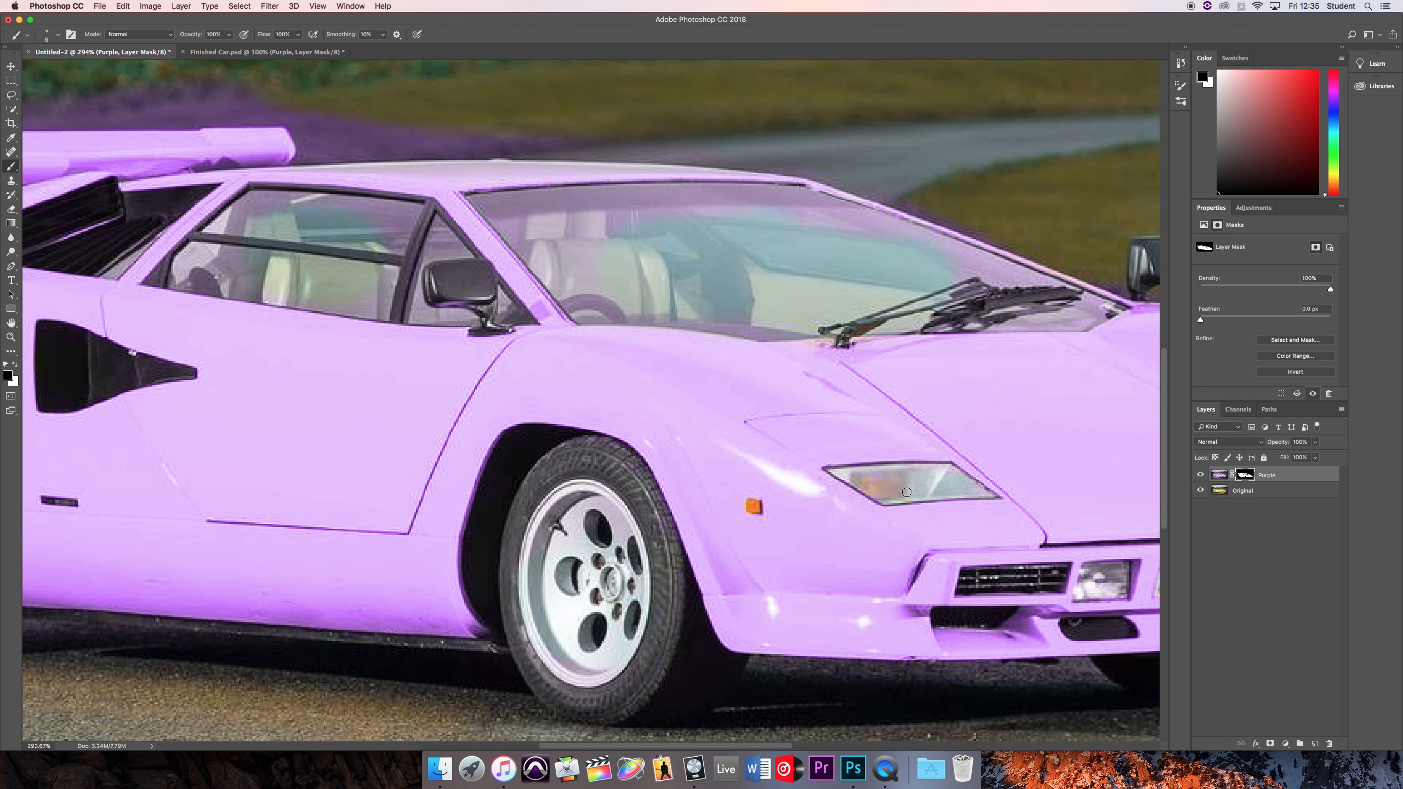
{"action": "scroll", "coordinate": [910, 496], "scroll_direction": "down", "scroll_amount": 5}
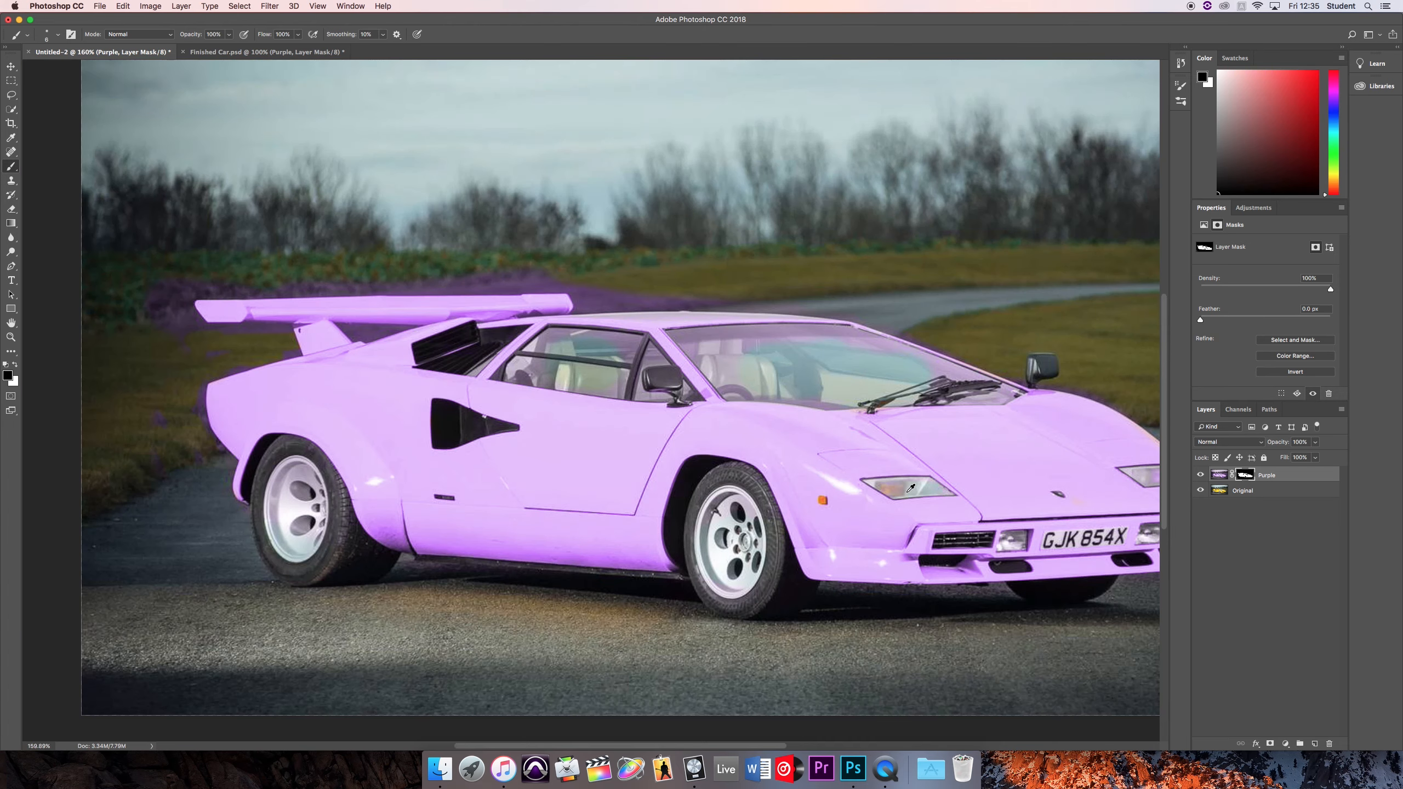
{"action": "scroll", "coordinate": [911, 489], "scroll_direction": "up", "scroll_amount": 1}
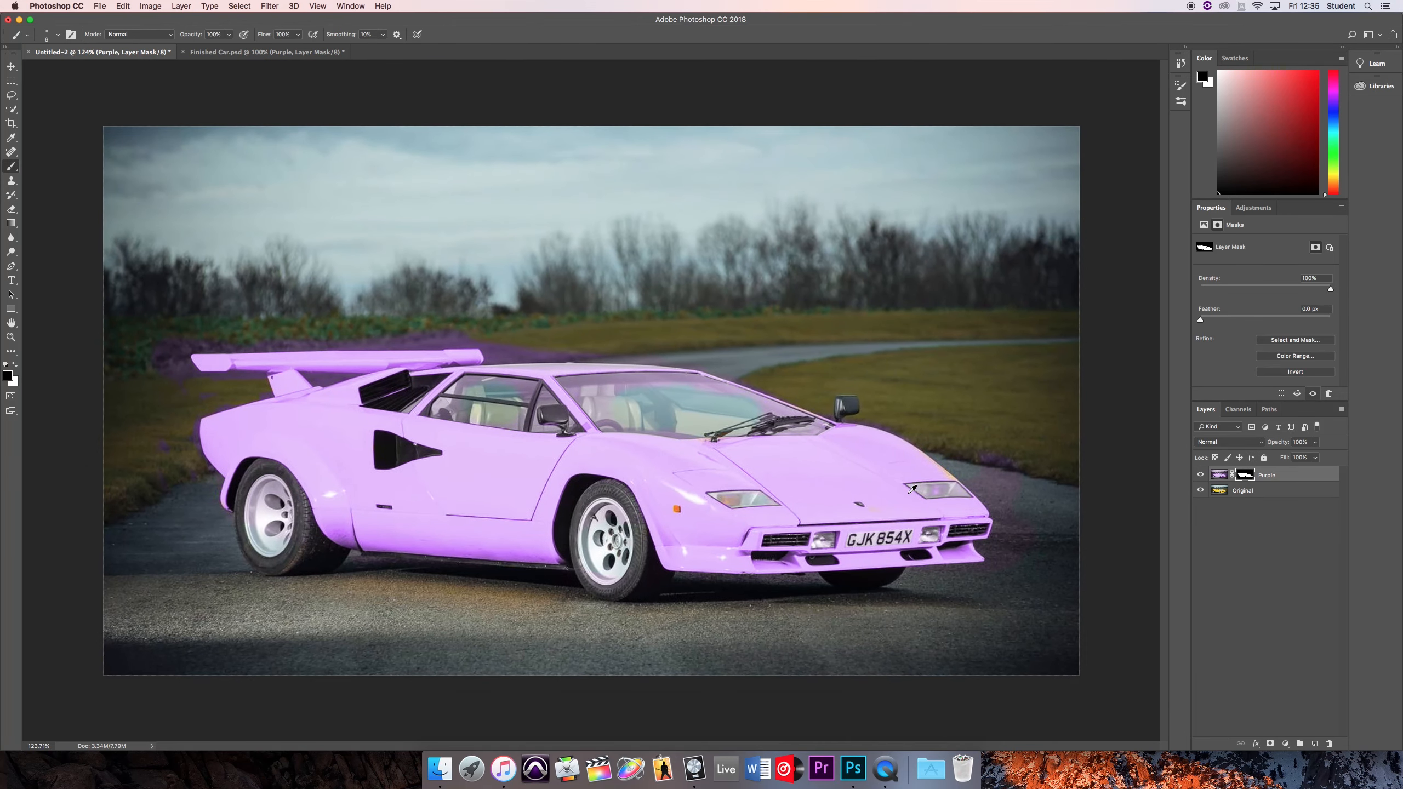
Step: Add a black Stroke layer style positioned Inside to the Purple layer, outlining the edges of the mask
{"action": "left_click", "coordinate": [1256, 744]}
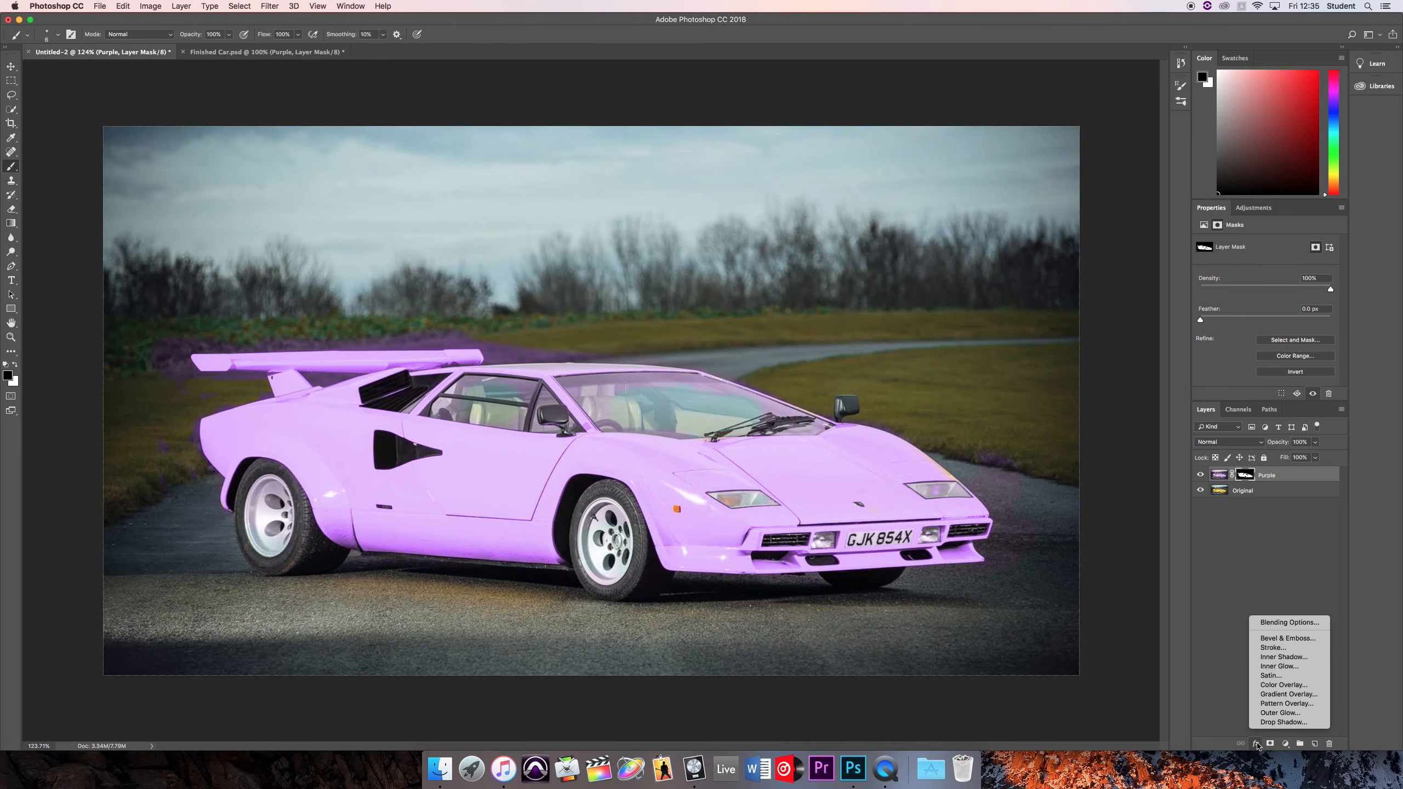
{"action": "left_click", "coordinate": [1266, 625]}
{"action": "left_click", "coordinate": [738, 546]}
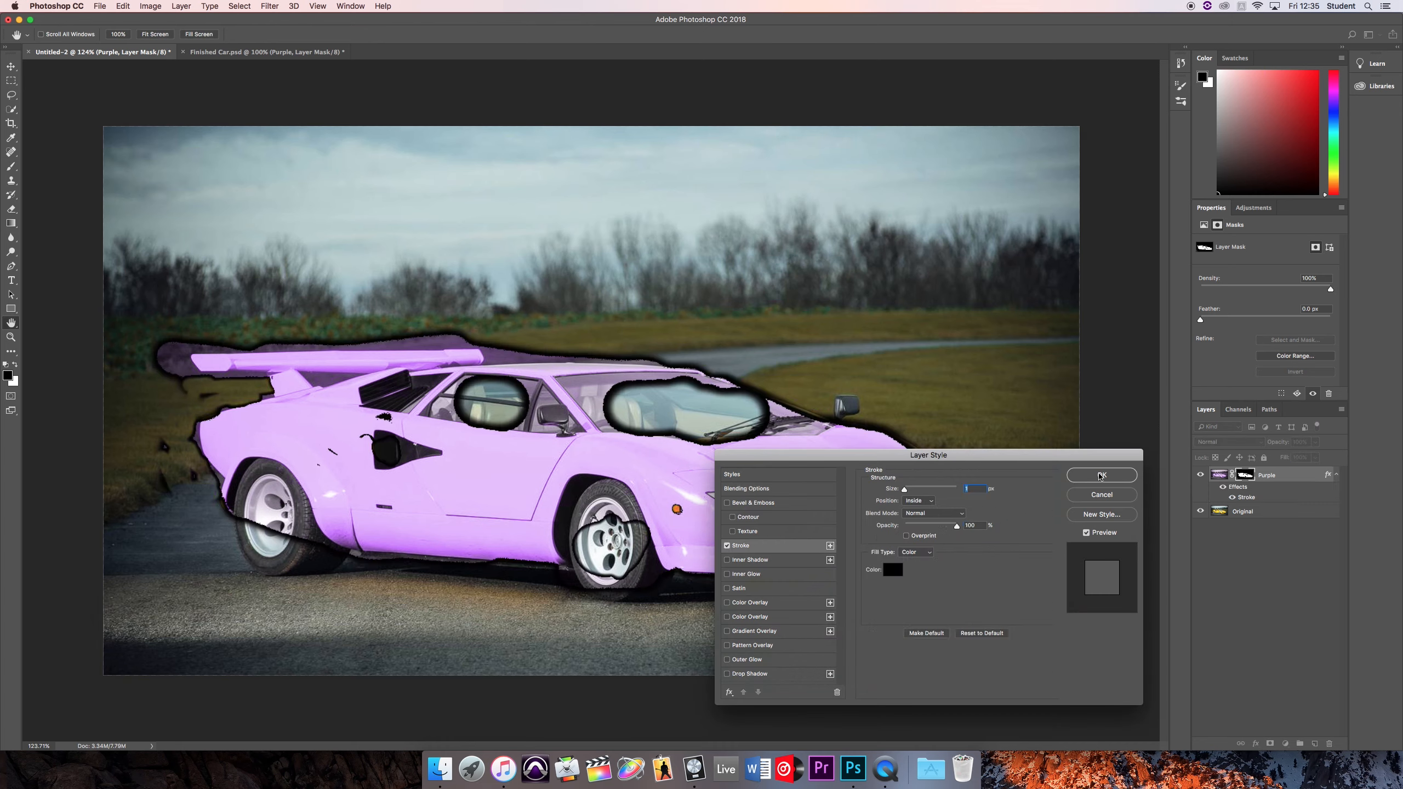
{"action": "left_click", "coordinate": [1101, 476]}
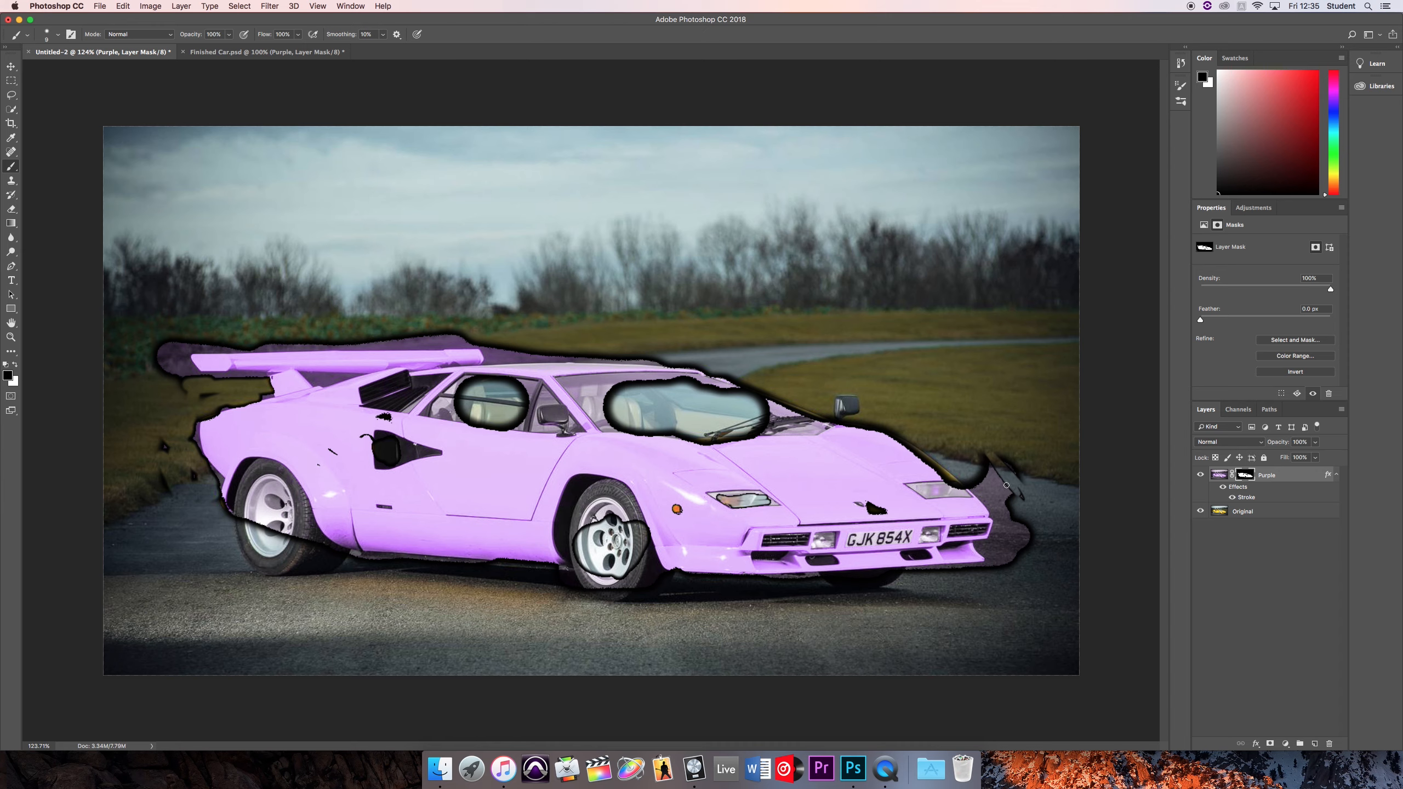
Step: Mask the purple spill off the road around the front bumper and fill the mask hole beside the bonnet badge
{"action": "mouse_move", "coordinate": [994, 458]}
{"action": "left_mouse_down"}
{"action": "mouse_move", "coordinate": [1020, 525]}
{"action": "mouse_move", "coordinate": [1012, 558]}
{"action": "mouse_move", "coordinate": [972, 586]}
{"action": "mouse_move", "coordinate": [782, 585]}
{"action": "mouse_move", "coordinate": [834, 585]}
{"action": "mouse_move", "coordinate": [825, 557]}
{"action": "mouse_move", "coordinate": [787, 559]}
{"action": "mouse_move", "coordinate": [831, 557]}
{"action": "mouse_move", "coordinate": [768, 557]}
{"action": "mouse_move", "coordinate": [835, 561]}
{"action": "left_mouse_up"}
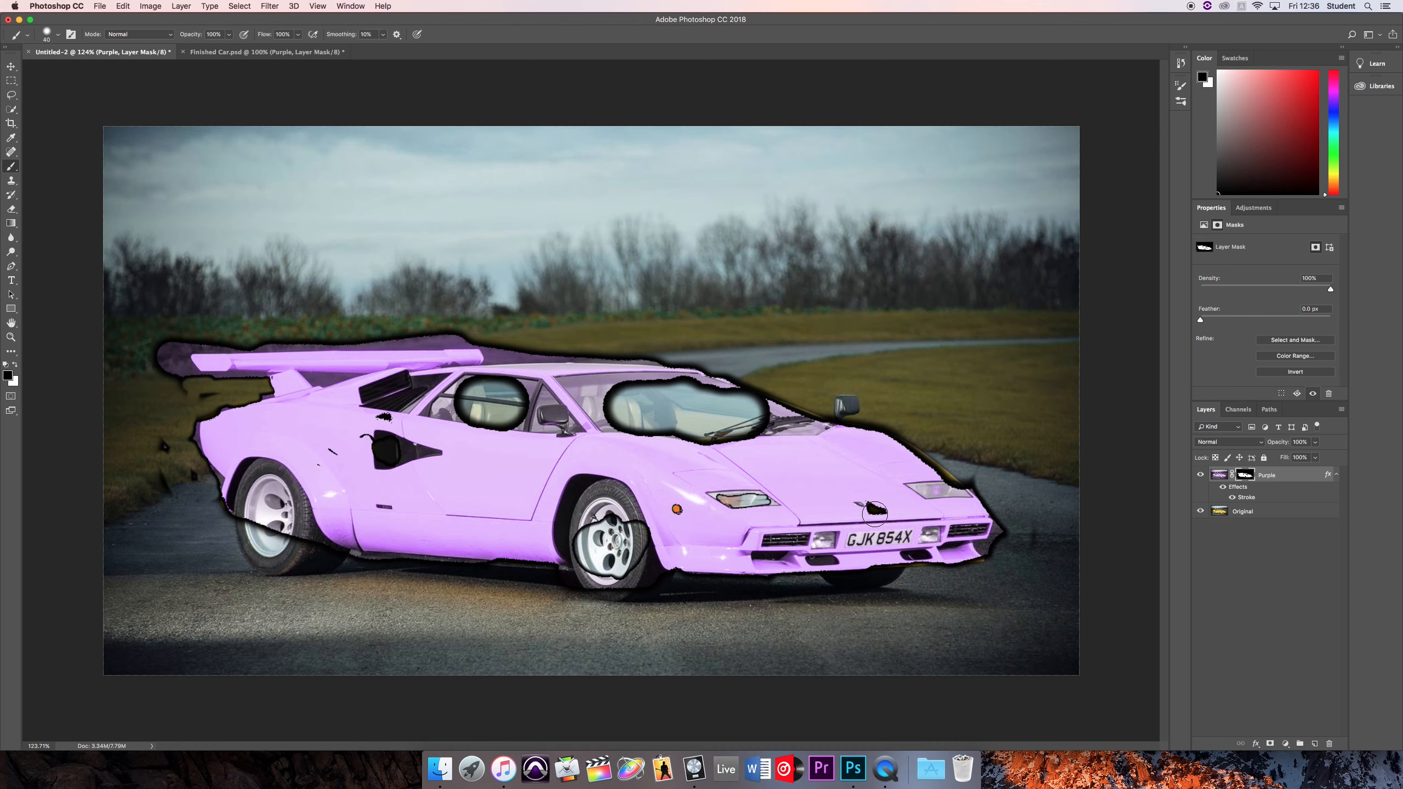
{"action": "key", "text": "x"}
{"action": "mouse_move", "coordinate": [876, 503]}
{"action": "left_mouse_down"}
{"action": "mouse_move", "coordinate": [890, 526]}
{"action": "mouse_move", "coordinate": [883, 489]}
{"action": "left_mouse_up"}
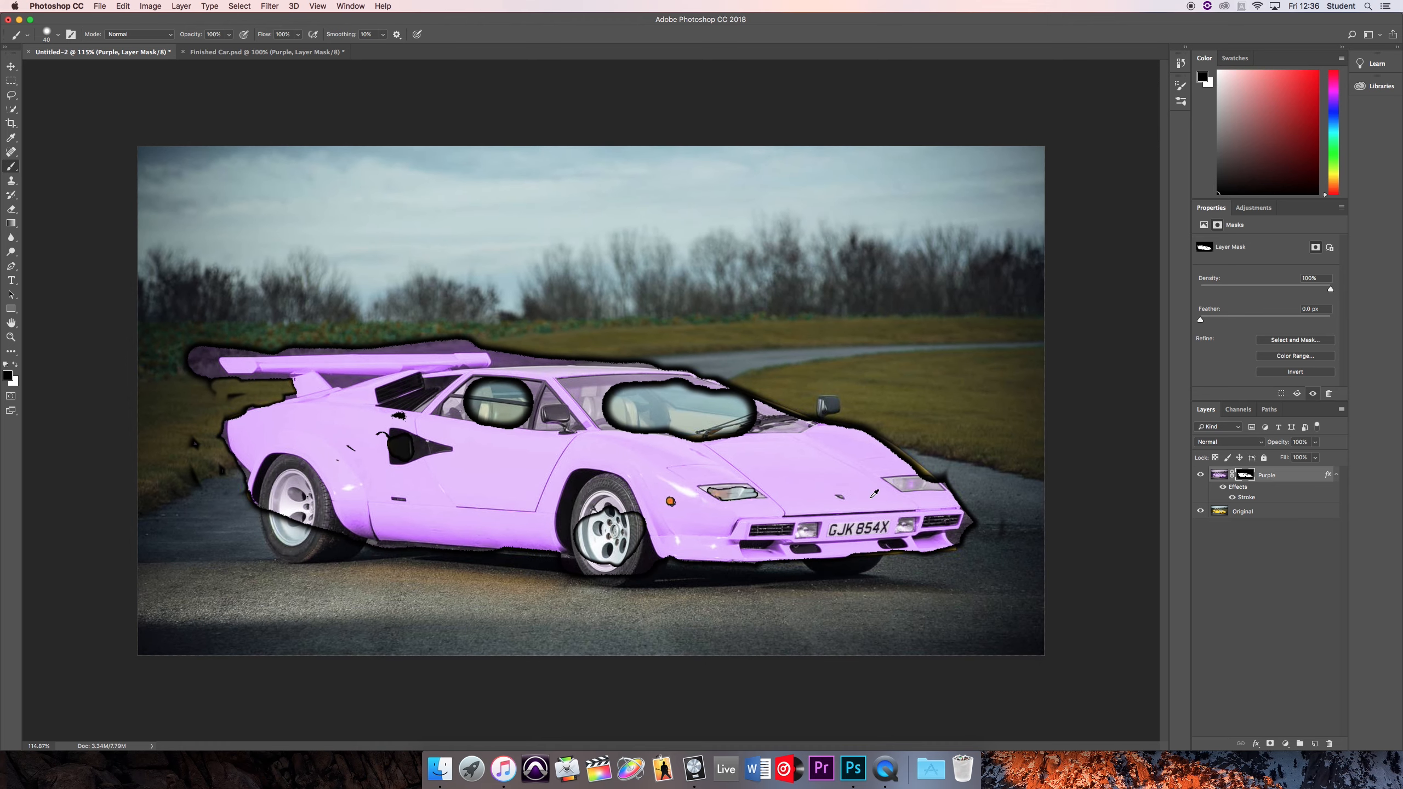
Step: Extend the black mask area across the windscreen to remove its purple tint, toggling the layer effects to check the result
{"action": "scroll", "coordinate": [883, 494], "scroll_direction": "up", "scroll_amount": 3}
{"action": "key", "text": "x"}
{"action": "mouse_move", "coordinate": [710, 366]}
{"action": "left_mouse_down"}
{"action": "mouse_move", "coordinate": [730, 383]}
{"action": "mouse_move", "coordinate": [627, 376]}
{"action": "mouse_move", "coordinate": [759, 382]}
{"action": "mouse_move", "coordinate": [507, 379]}
{"action": "mouse_move", "coordinate": [453, 360]}
{"action": "mouse_move", "coordinate": [479, 336]}
{"action": "mouse_move", "coordinate": [601, 344]}
{"action": "left_mouse_up"}
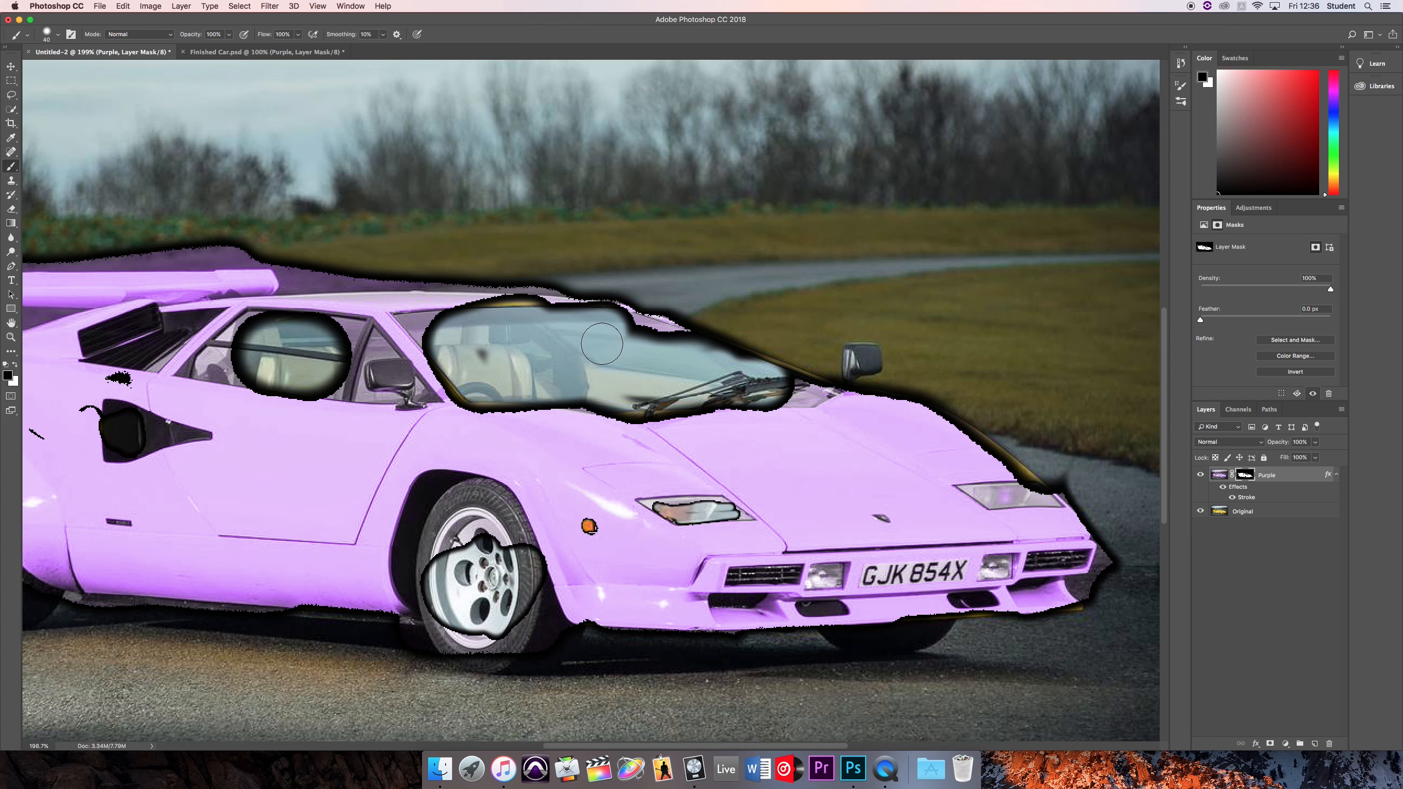
{"action": "left_click", "coordinate": [1222, 487]}
{"action": "left_click", "coordinate": [1222, 487]}
Step: Mask out the remaining purple around the rear spoiler, behind the car's rear end and over both near-side wheels
{"action": "scroll", "coordinate": [1016, 474], "scroll_direction": "down", "scroll_amount": 10}
{"action": "scroll", "coordinate": [633, 416], "scroll_direction": "up", "scroll_amount": 10}
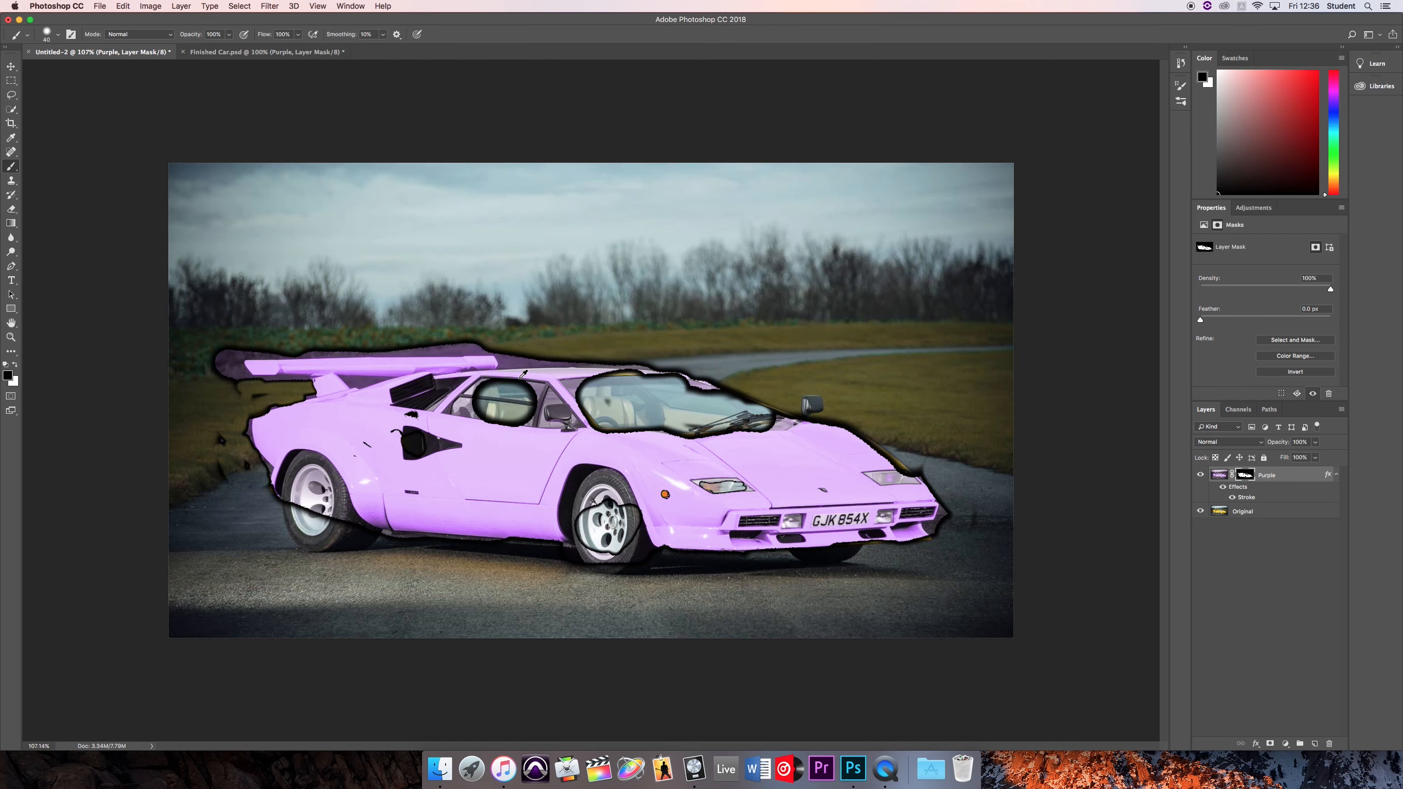
{"action": "mouse_move", "coordinate": [425, 327]}
{"action": "left_mouse_down"}
{"action": "mouse_move", "coordinate": [382, 332]}
{"action": "mouse_move", "coordinate": [518, 335]}
{"action": "mouse_move", "coordinate": [210, 340]}
{"action": "mouse_move", "coordinate": [224, 344]}
{"action": "mouse_move", "coordinate": [215, 379]}
{"action": "mouse_move", "coordinate": [232, 395]}
{"action": "mouse_move", "coordinate": [195, 441]}
{"action": "mouse_move", "coordinate": [200, 476]}
{"action": "mouse_move", "coordinate": [241, 481]}
{"action": "left_mouse_up"}
{"action": "mouse_move", "coordinate": [320, 531]}
{"action": "left_mouse_down"}
{"action": "mouse_move", "coordinate": [315, 500]}
{"action": "mouse_move", "coordinate": [299, 492]}
{"action": "mouse_move", "coordinate": [286, 515]}
{"action": "mouse_move", "coordinate": [307, 475]}
{"action": "left_mouse_up"}
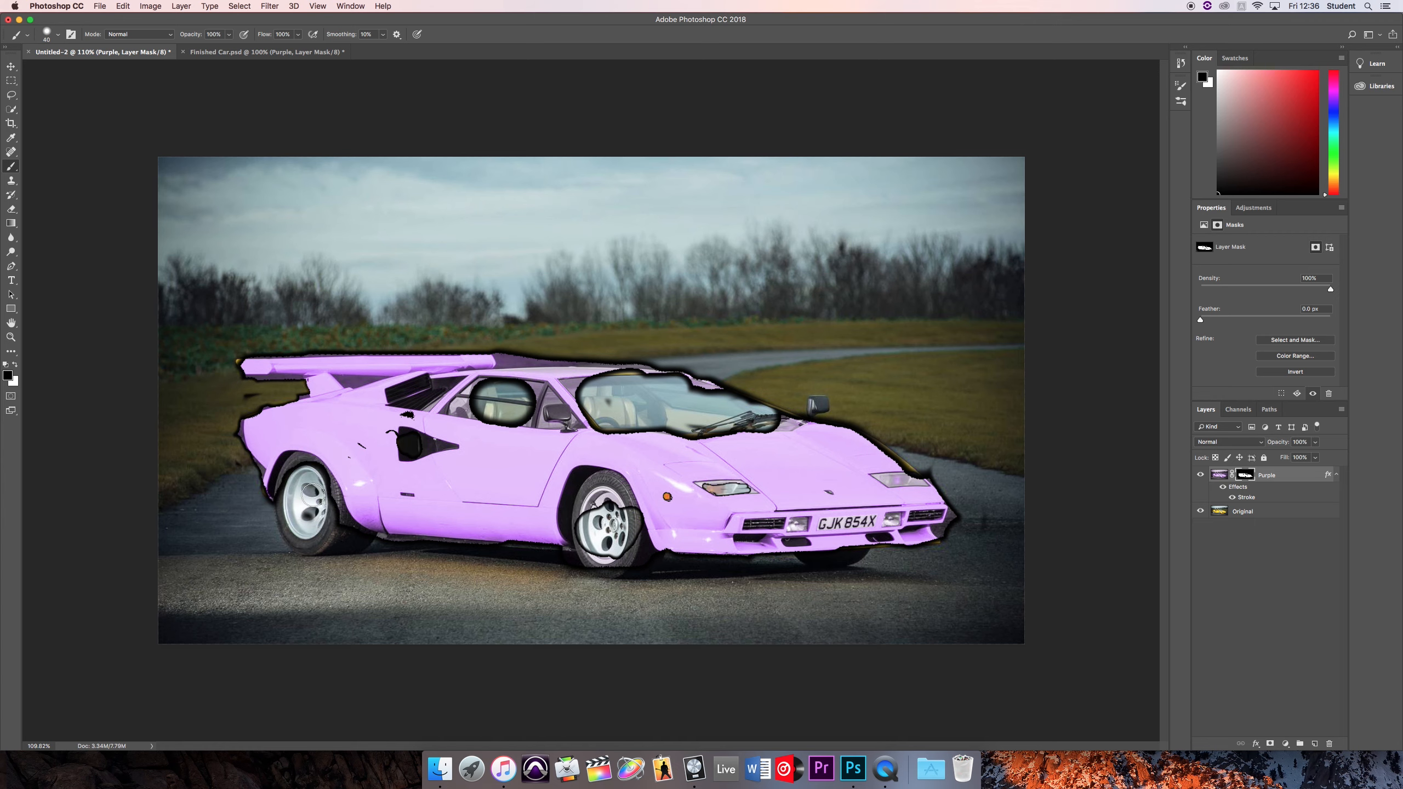
{"action": "mouse_move", "coordinate": [597, 531]}
{"action": "left_mouse_down"}
{"action": "mouse_move", "coordinate": [593, 502]}
{"action": "mouse_move", "coordinate": [606, 549]}
{"action": "left_mouse_up"}
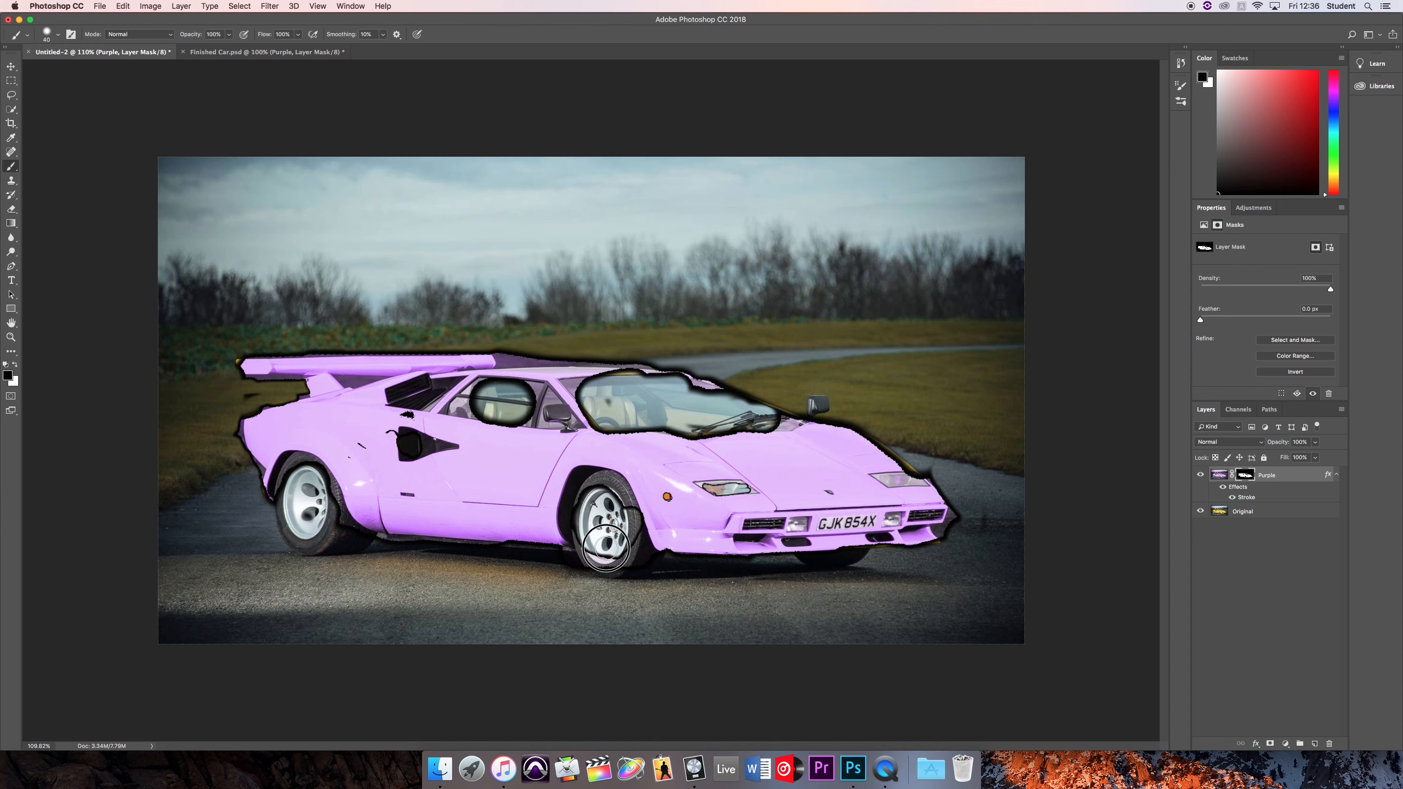
Step: Hide the Purple layer's effects and collapse its effects list
{"action": "left_click", "coordinate": [1223, 488]}
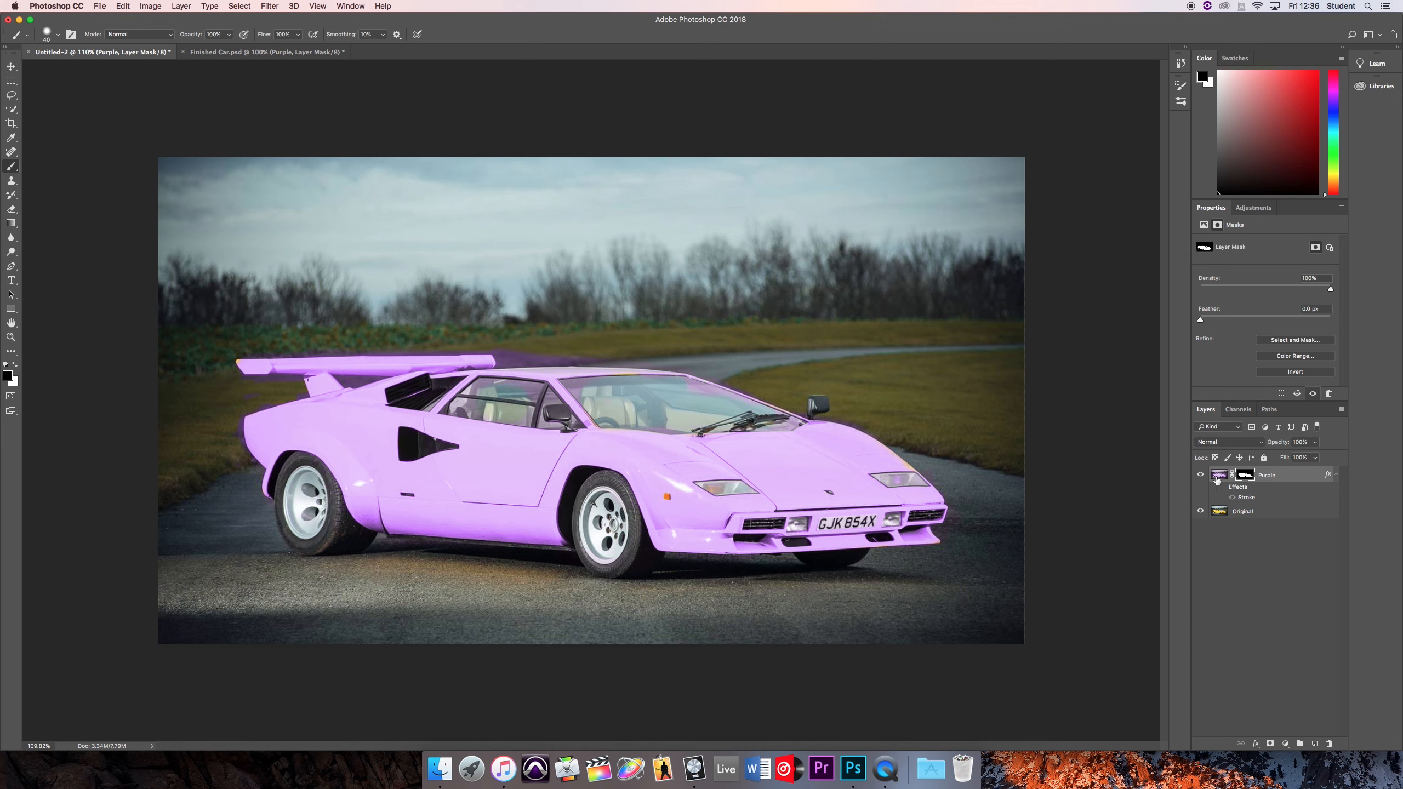
{"action": "left_click", "coordinate": [1337, 475]}
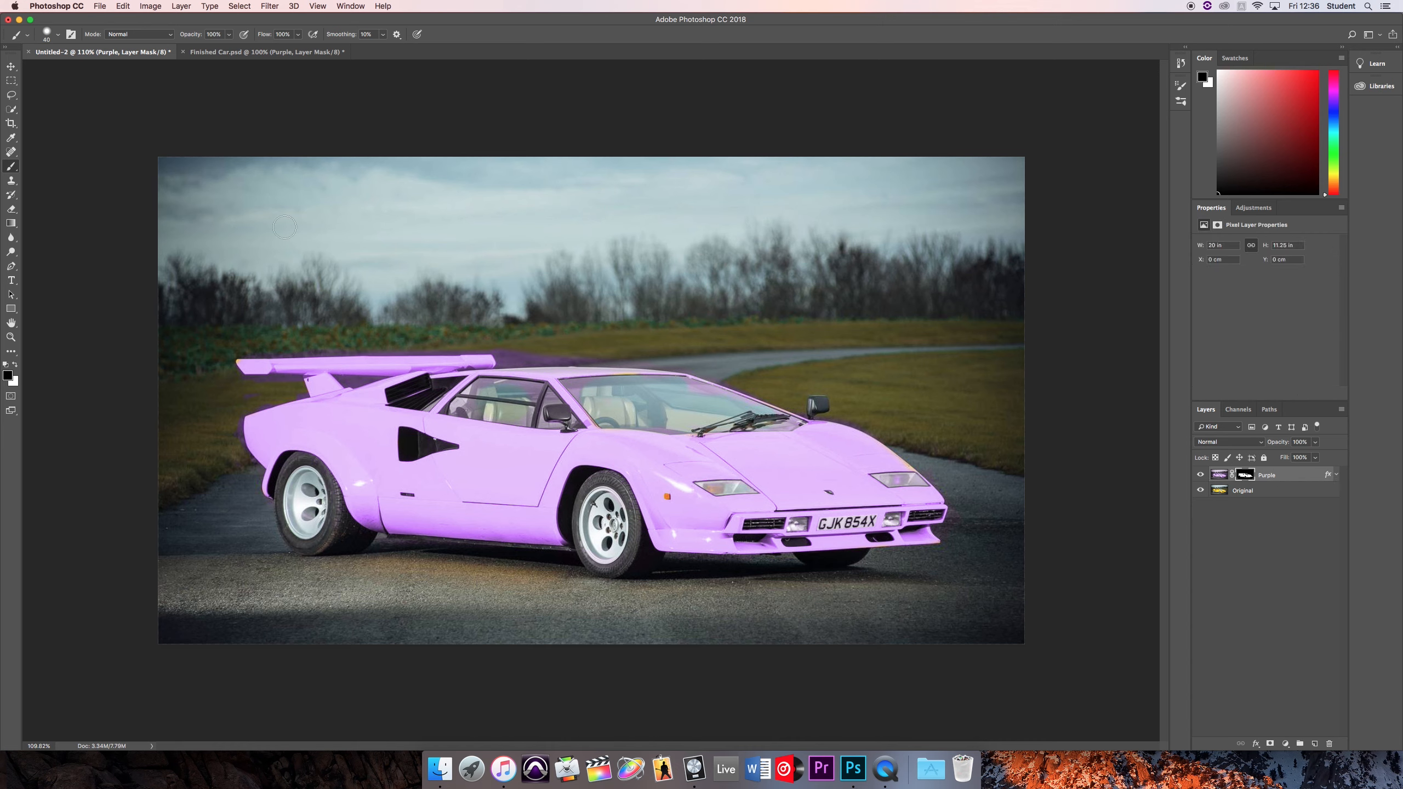
Step: Switch to the Finished Car.psd document and toggle the Purple layer's visibility to compare the recoloured car with the original
{"action": "left_click", "coordinate": [266, 52]}
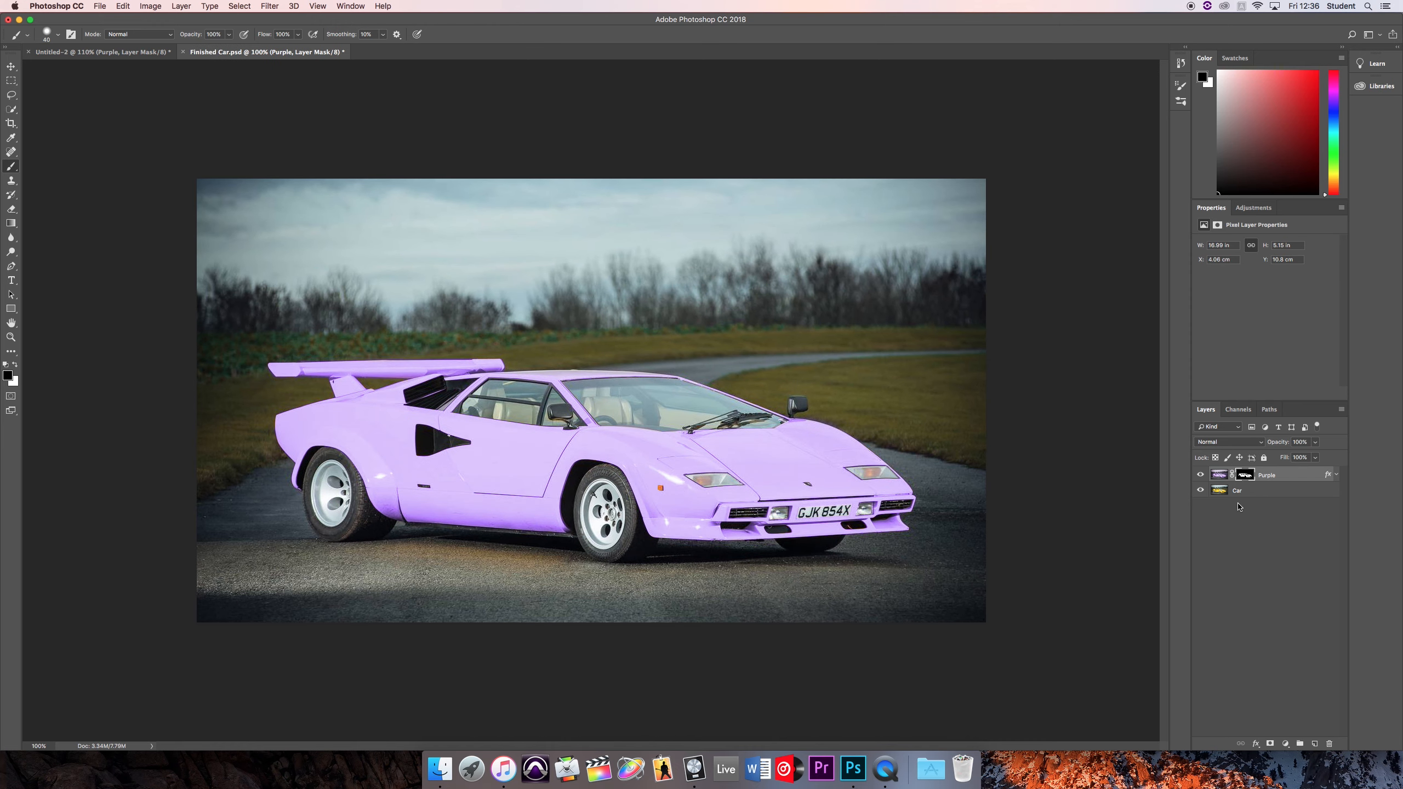
{"action": "left_click", "coordinate": [1201, 475]}
{"action": "left_click", "coordinate": [1201, 475]}
{"action": "left_click", "coordinate": [1201, 475]}
{"action": "left_click", "coordinate": [1201, 475]}
{"action": "left_click", "coordinate": [1201, 475]}
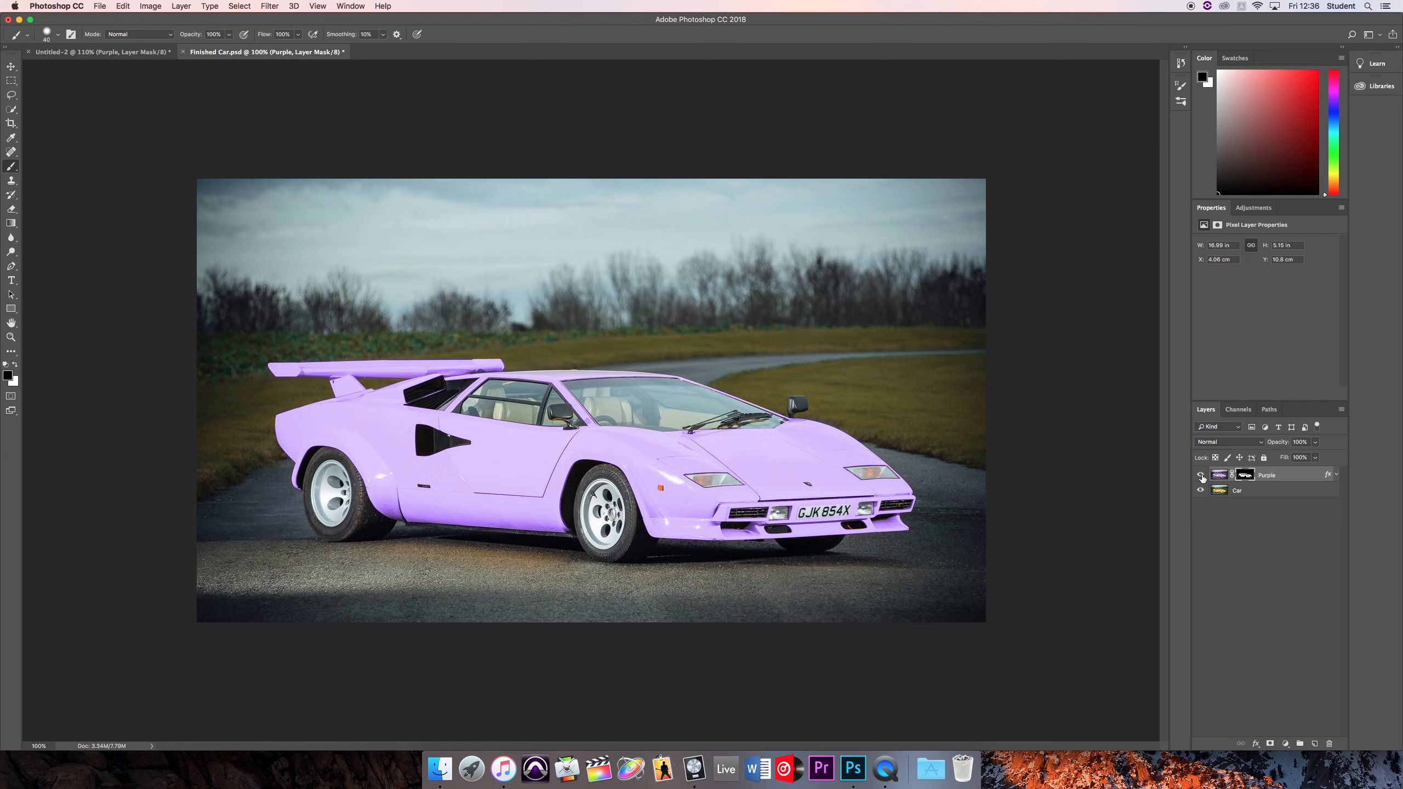